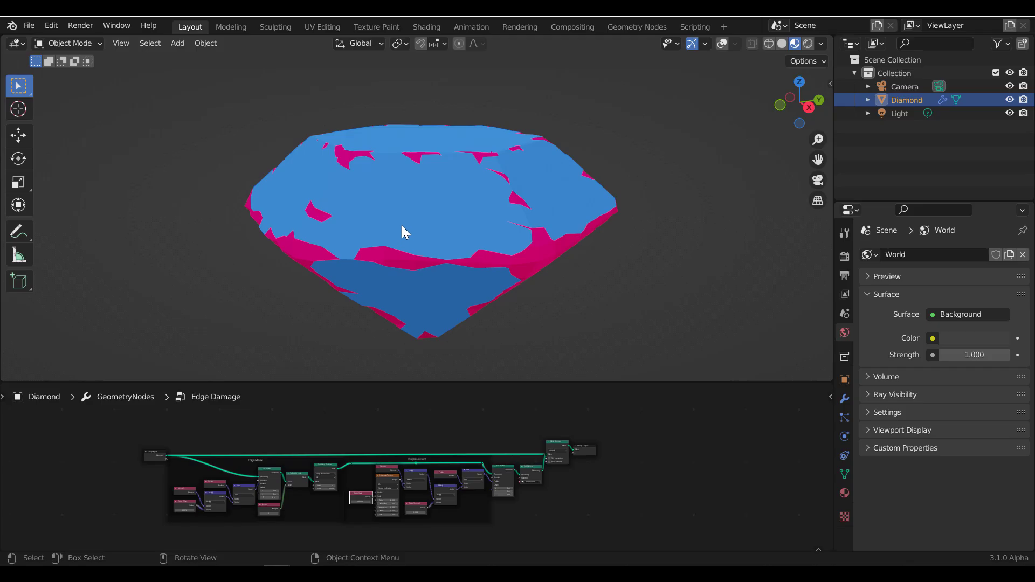
Step: Set the Noise Scale node to 51.9 and the Noise Strength node to 0.8 in the Edge Damage node tree
scroll(276, 488, up, 3)
scroll(276, 487, down, 3)
scroll(293, 486, up, 6)
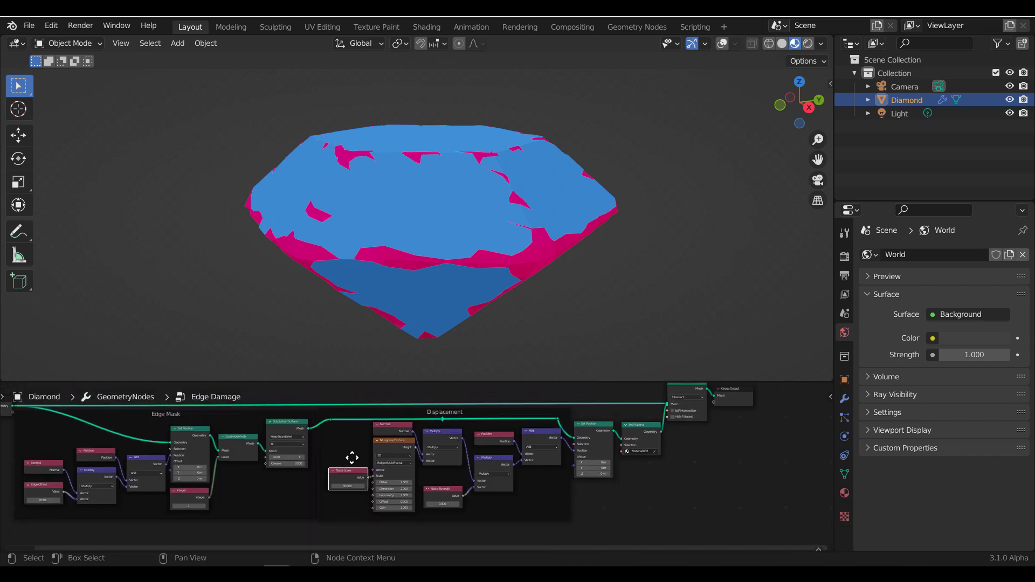
scroll(281, 445, up, 1)
mouse_move(295, 495)
mouse_down()
mouse_move(314, 496)
mouse_move(302, 495)
mouse_up()
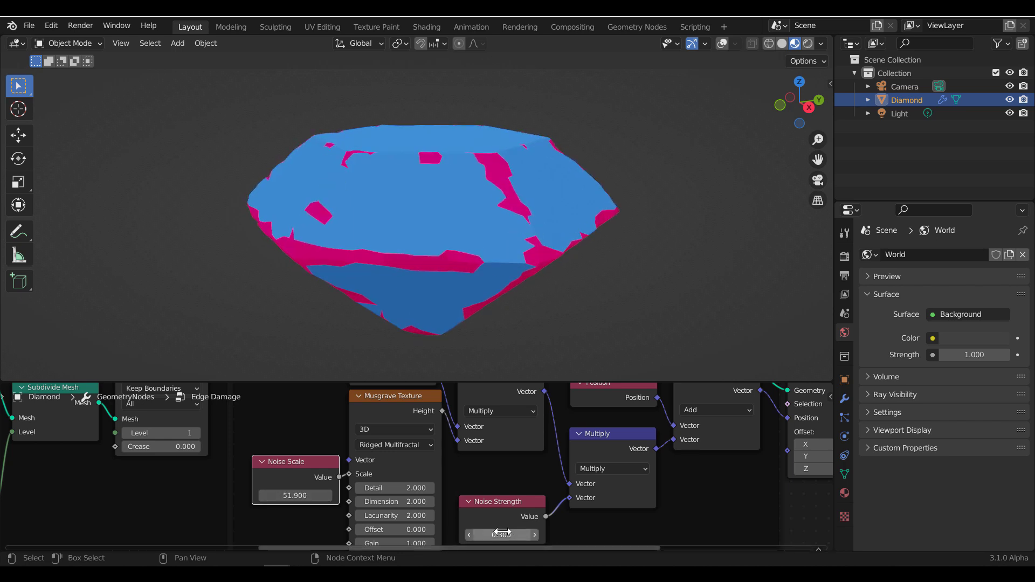
mouse_move(499, 535)
mouse_down()
mouse_move(515, 535)
mouse_move(480, 534)
mouse_up()
Step: Switch the viewport to Solid shading and turn on the viewport overlays
scroll(499, 319, down, 5)
middle_drag(494, 248, 496, 289)
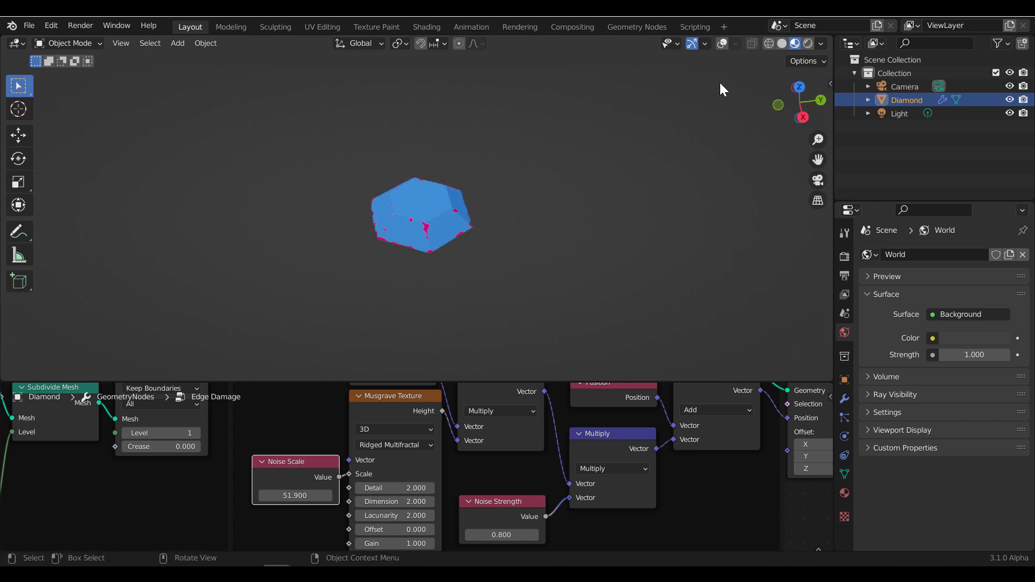
click(781, 43)
click(723, 43)
scroll(565, 167, up, 4)
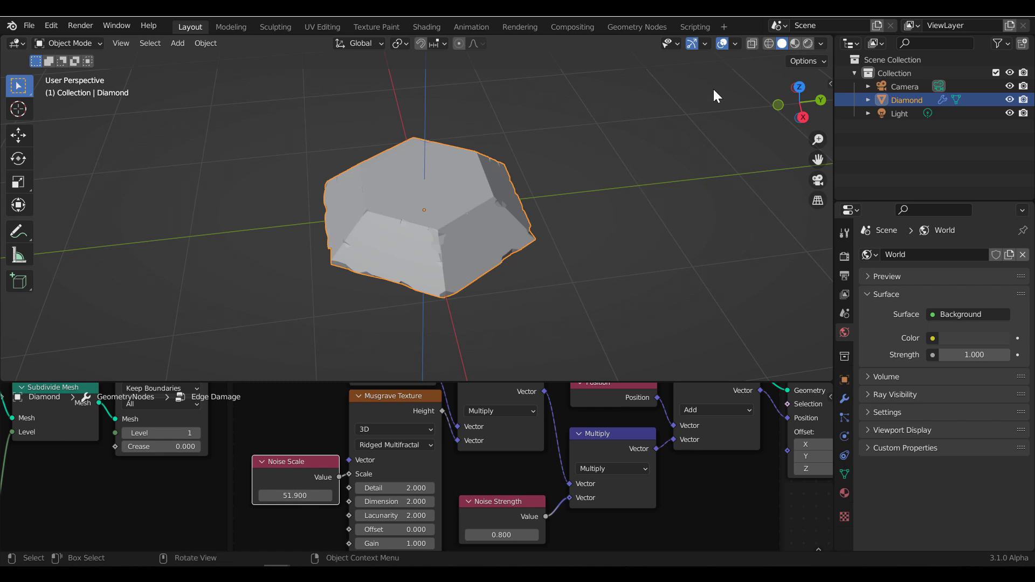
click(736, 43)
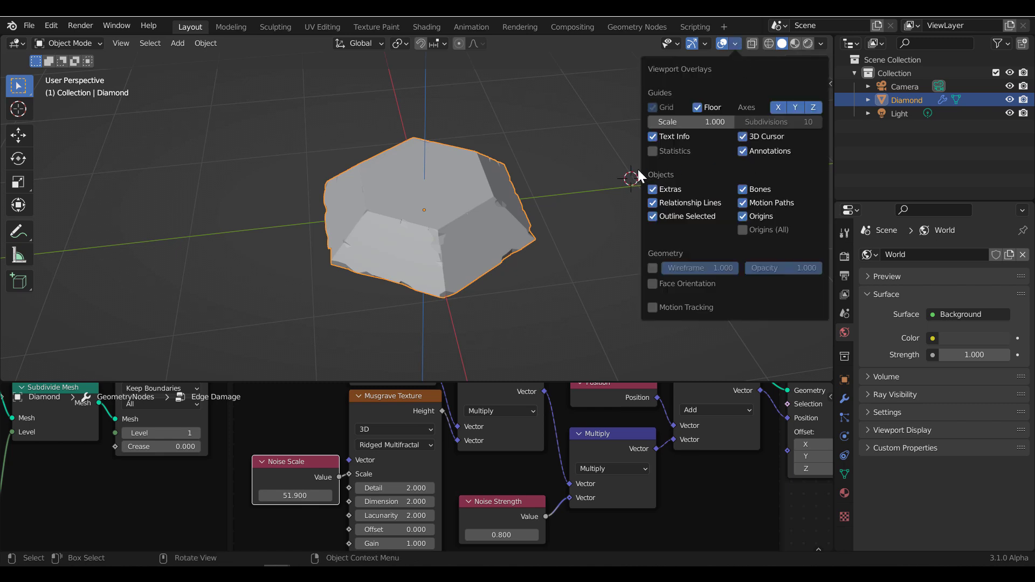
Step: Add a 2 m cube mesh and move it to the side, clear of the diamond
key(shift+a)
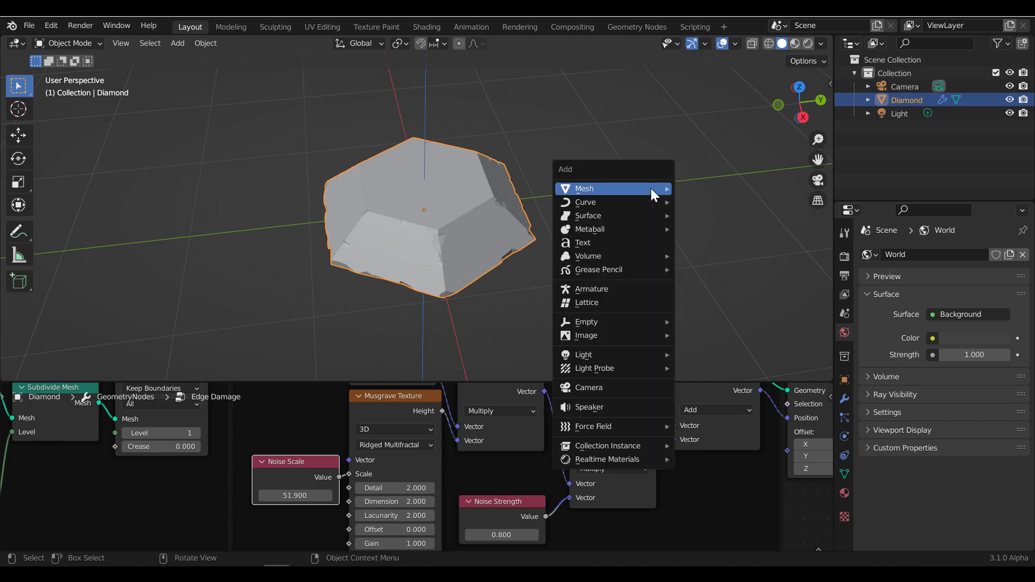
mouse_move(653, 190)
click(707, 203)
scroll(620, 213, down, 5)
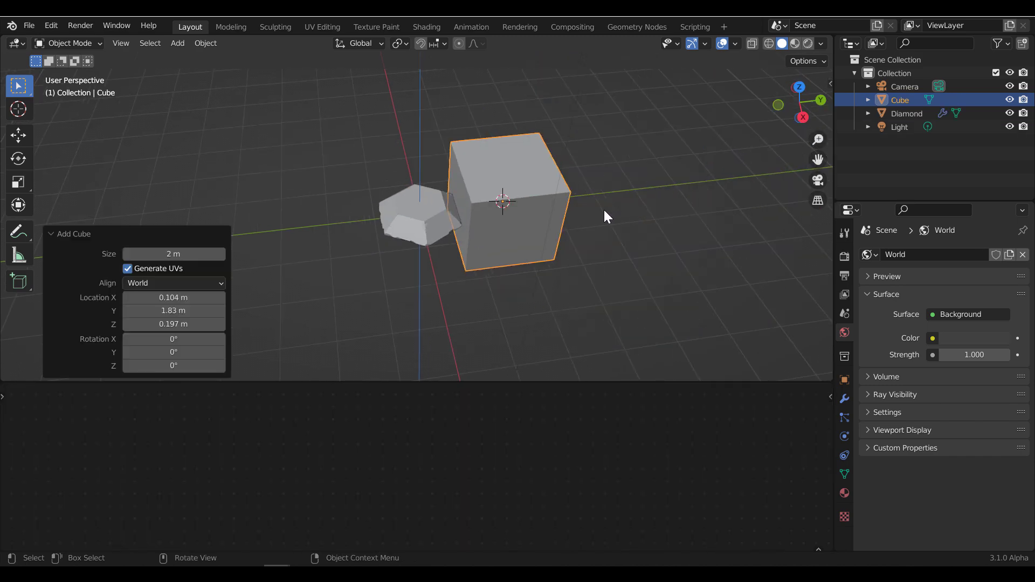
key(g)
click(677, 212)
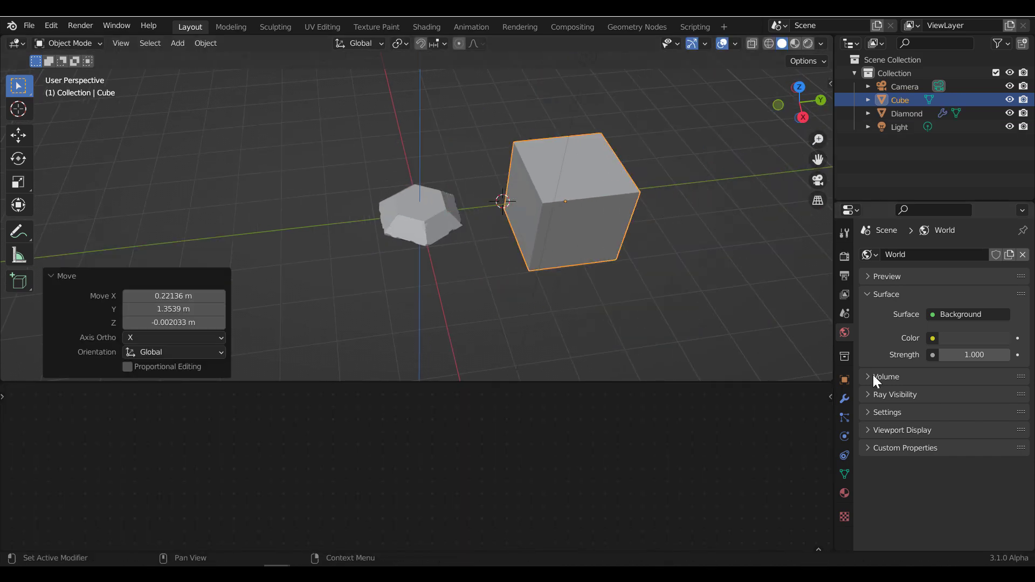
Step: Add a Geometry Nodes modifier to the cube and assign the Edge Damage node group to it
click(845, 398)
click(907, 255)
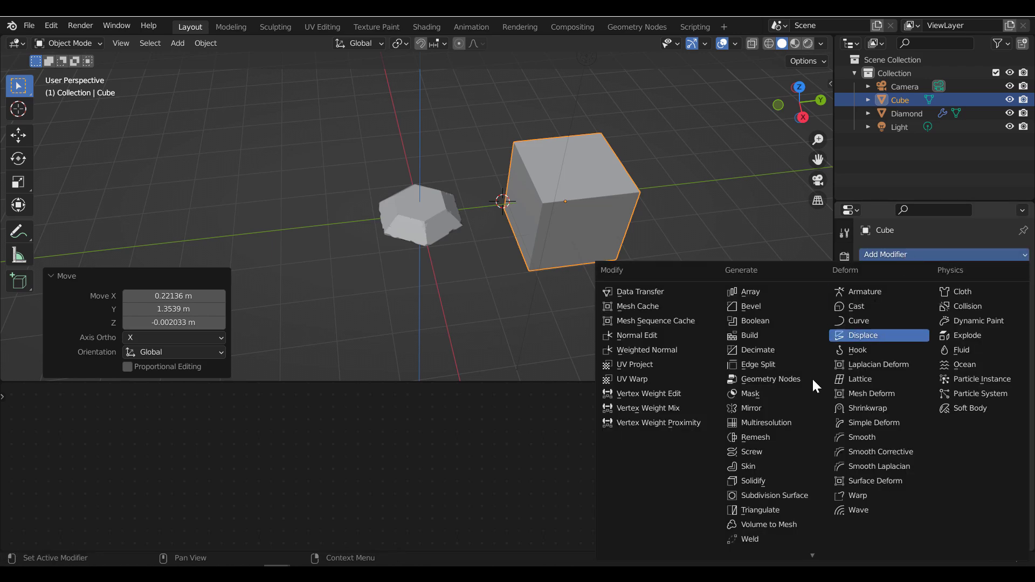
click(777, 378)
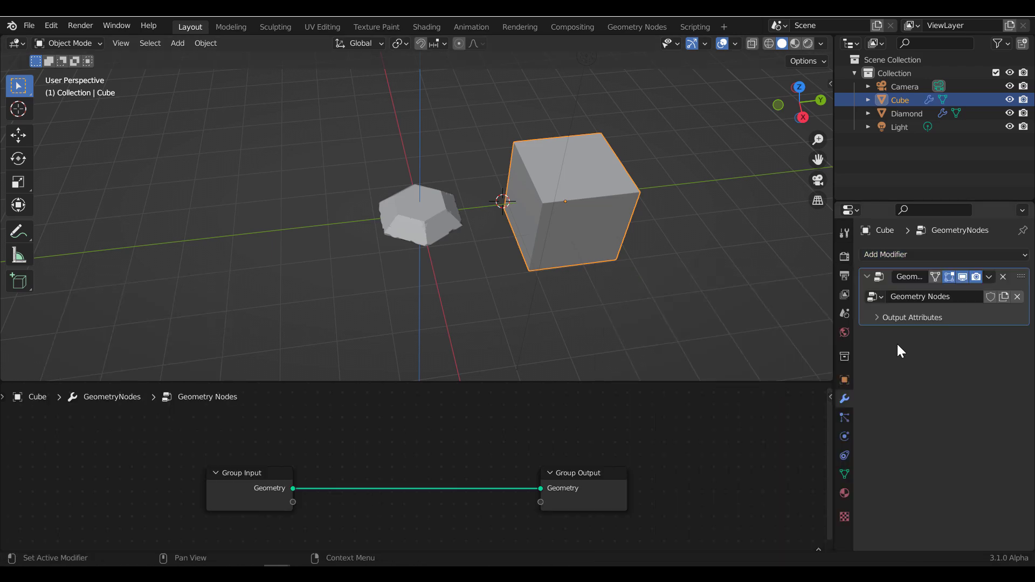
click(875, 297)
click(755, 317)
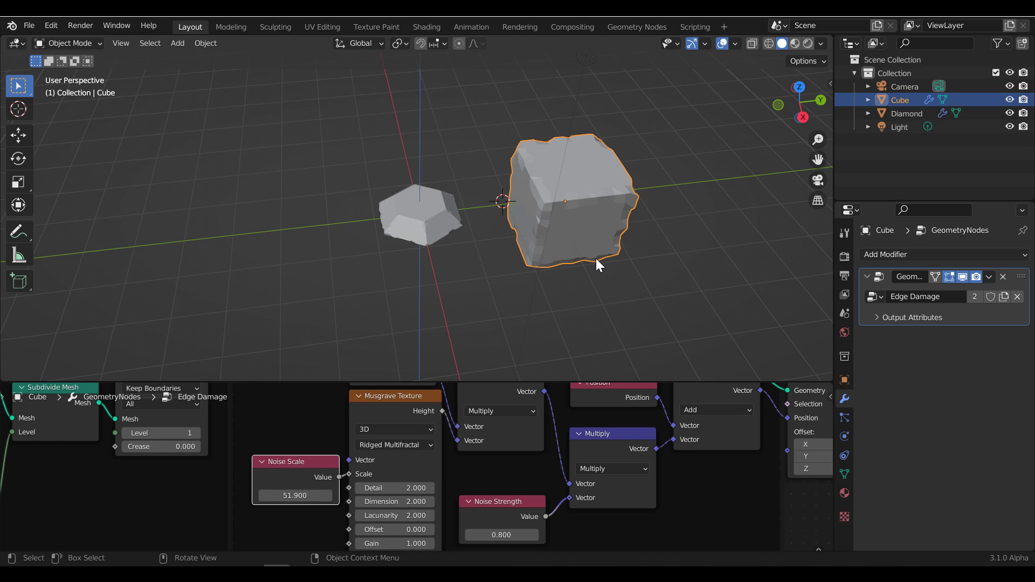
Step: Inspect the cube's damaged edges up close and delete the cube
scroll(649, 214, up, 4)
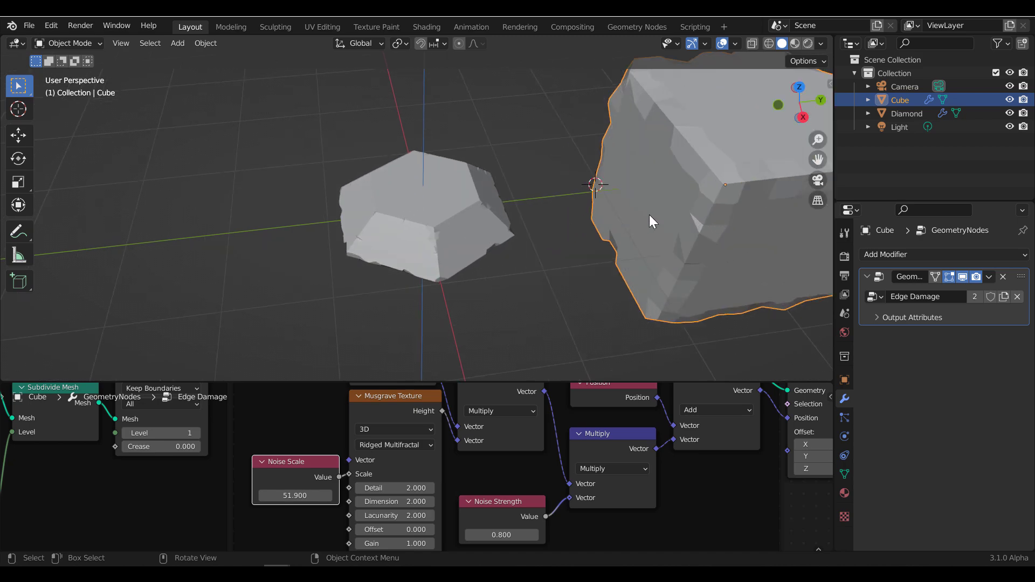
scroll(674, 211, down, 8)
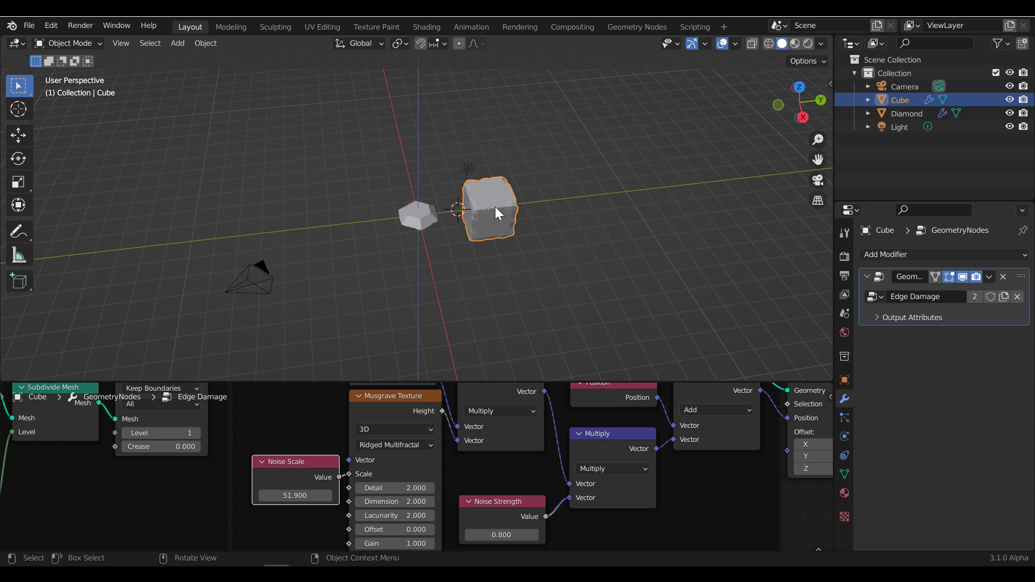
key(Delete)
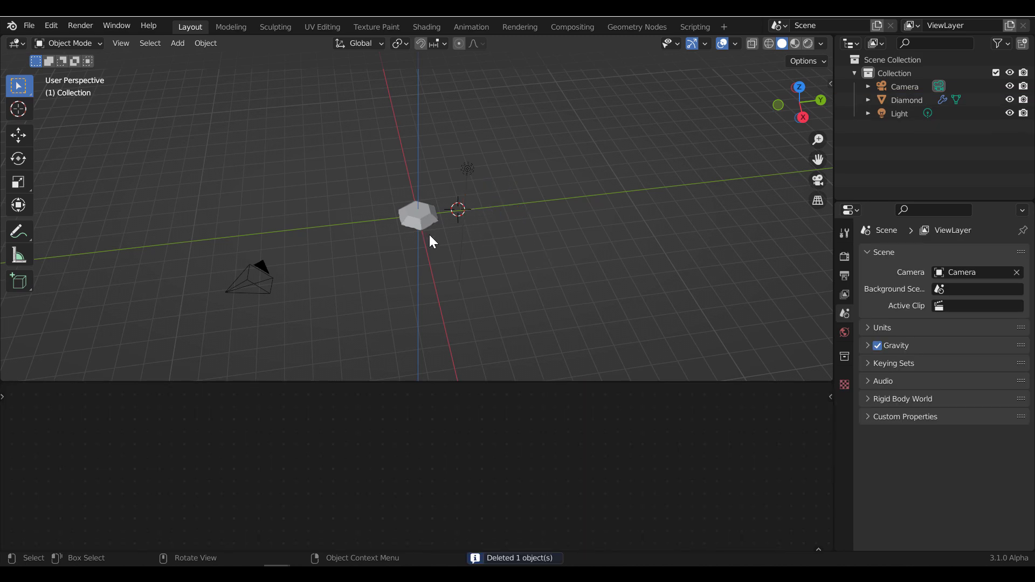
Step: Select the diamond and move its Group Input node farther away from the Edge Mask frame
click(426, 221)
scroll(212, 500, down, 6)
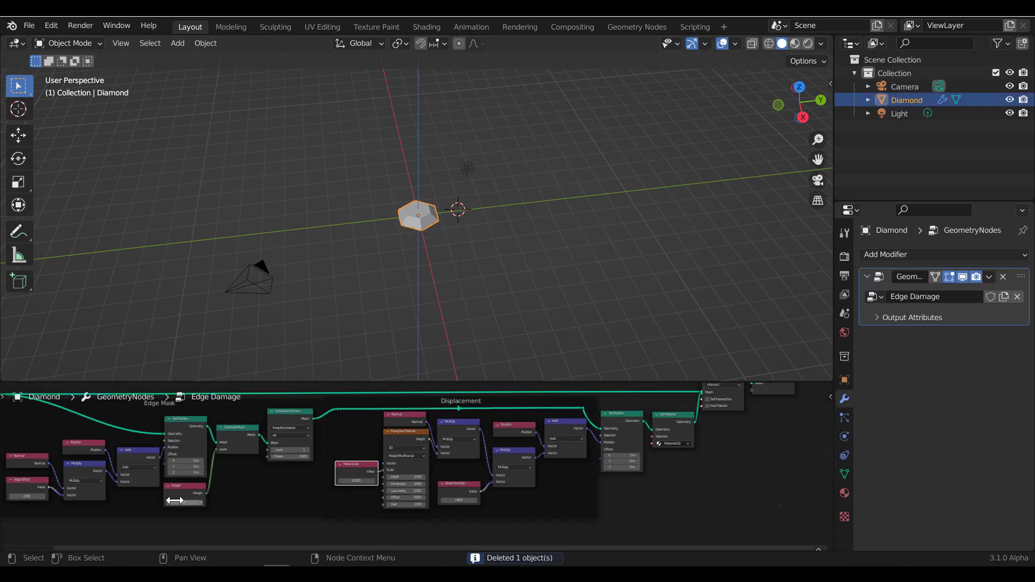
scroll(324, 486, up, 5)
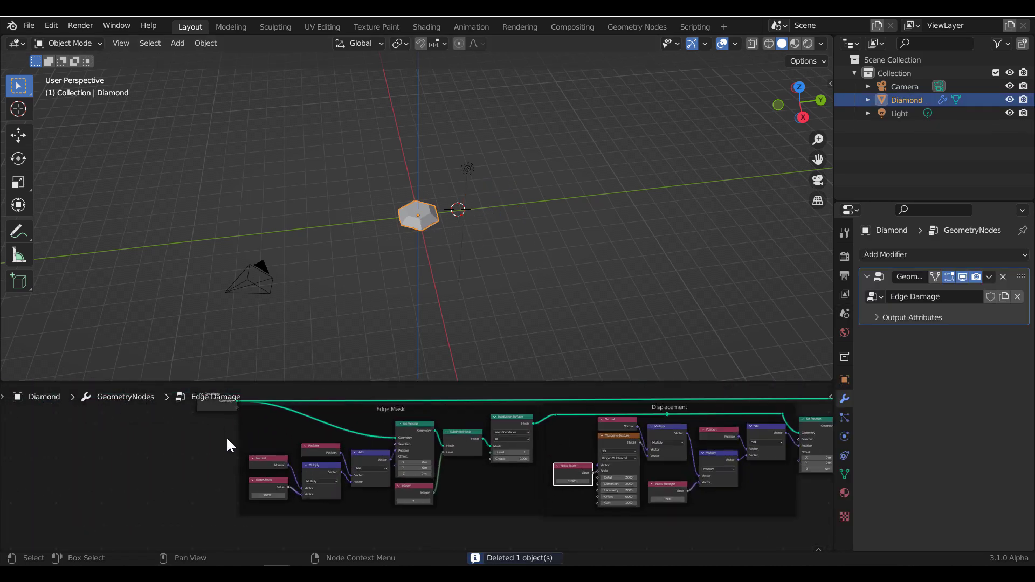
scroll(153, 452, down, 4)
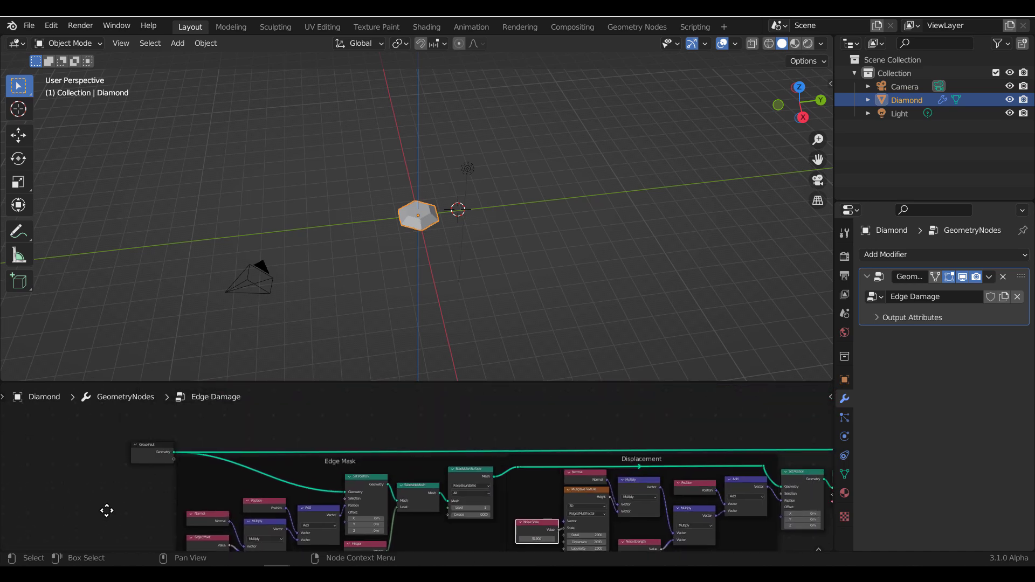
drag(153, 452, 115, 449)
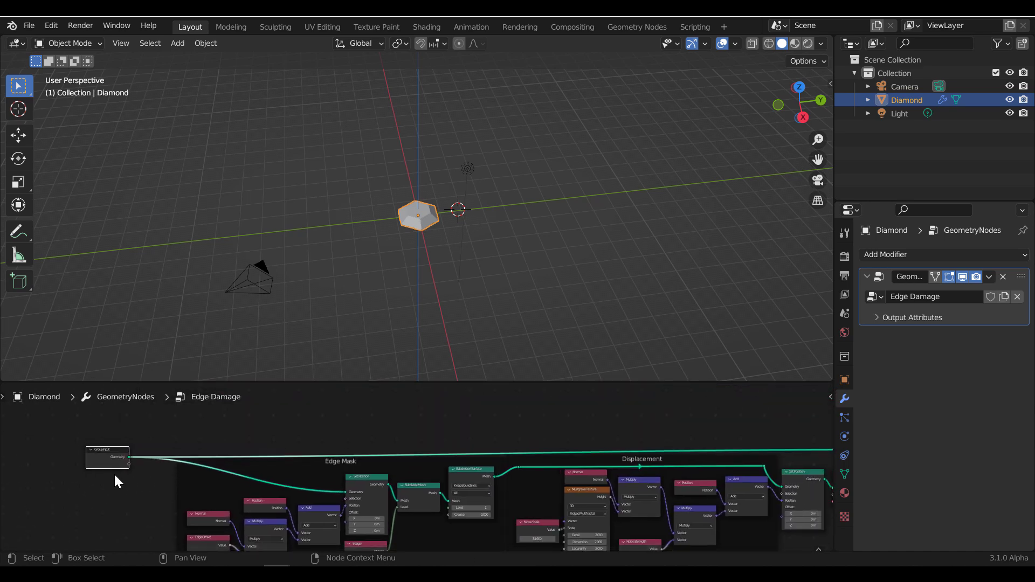
Step: Add an Object Info node just below the Group Input node
key(shift+a)
click(79, 287)
text(o)
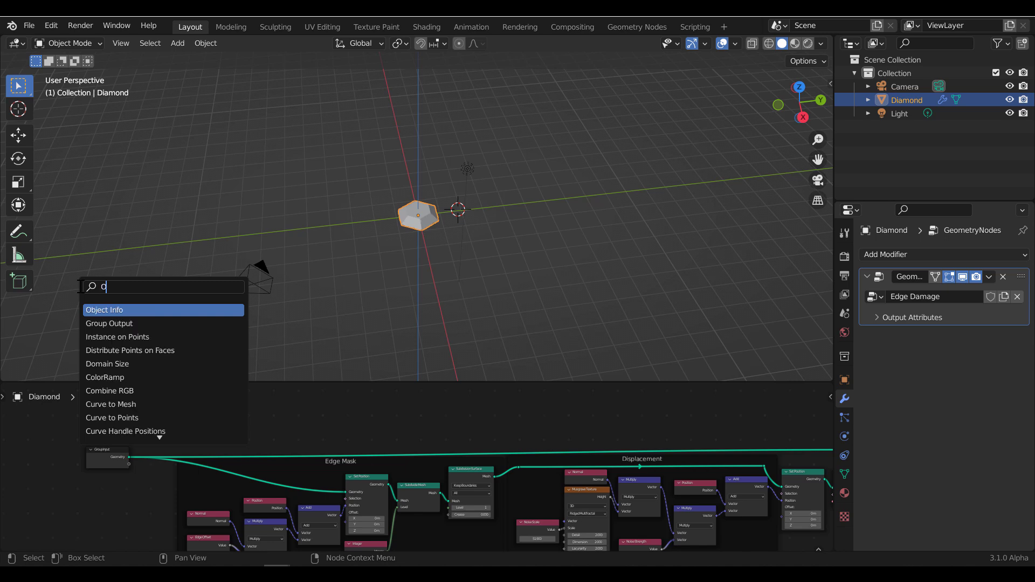
text(bj)
key(Return)
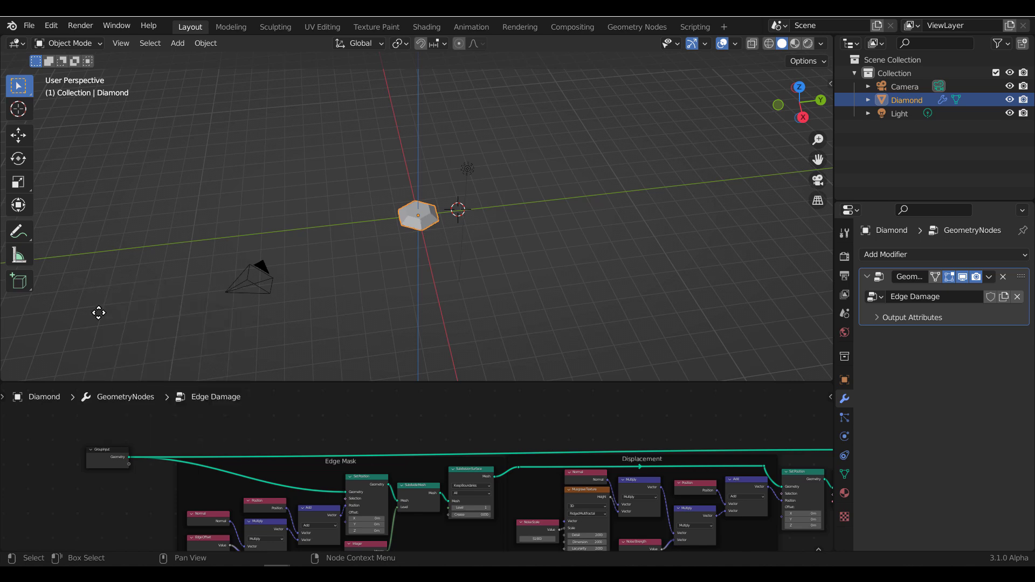
click(99, 482)
scroll(99, 482, up, 1)
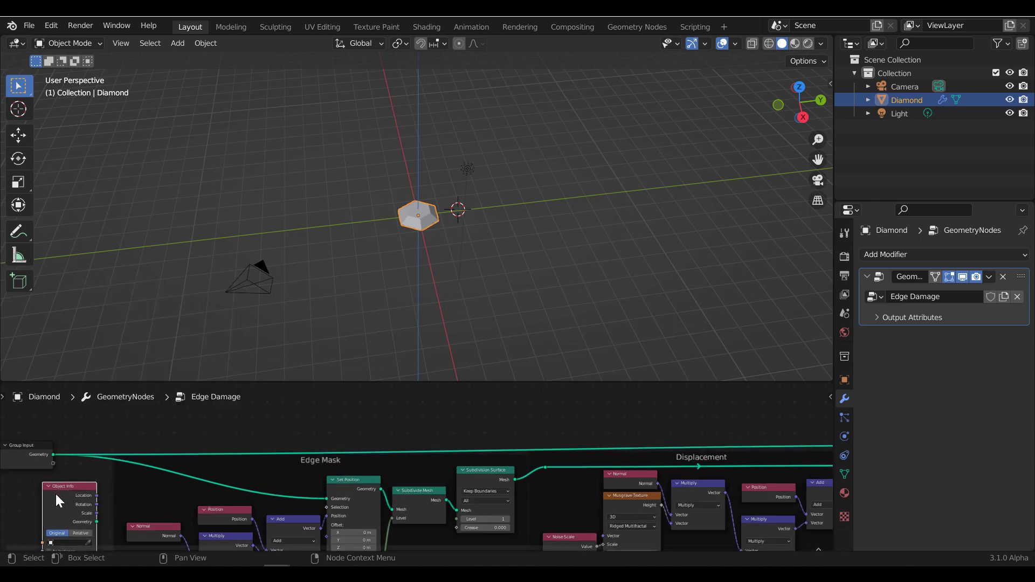
Step: Reposition the Group Input node and link the Object Info node's Object input to it, exposing Object on the modifier
middle_drag(55, 493, 262, 434)
drag(232, 400, 175, 459)
drag(251, 484, 206, 465)
Step: Connect the Object Info node's Geometry output to the Mesh Boolean node and the Edge Mask's Set Position node
scroll(234, 486, down, 4)
middle_drag(290, 508, 44, 512)
drag(89, 467, 751, 411)
drag(82, 441, 257, 510)
Step: Disconnect the Group Input's original Geometry link from the Mesh Boolean node's Mesh input
scroll(181, 482, down, 1)
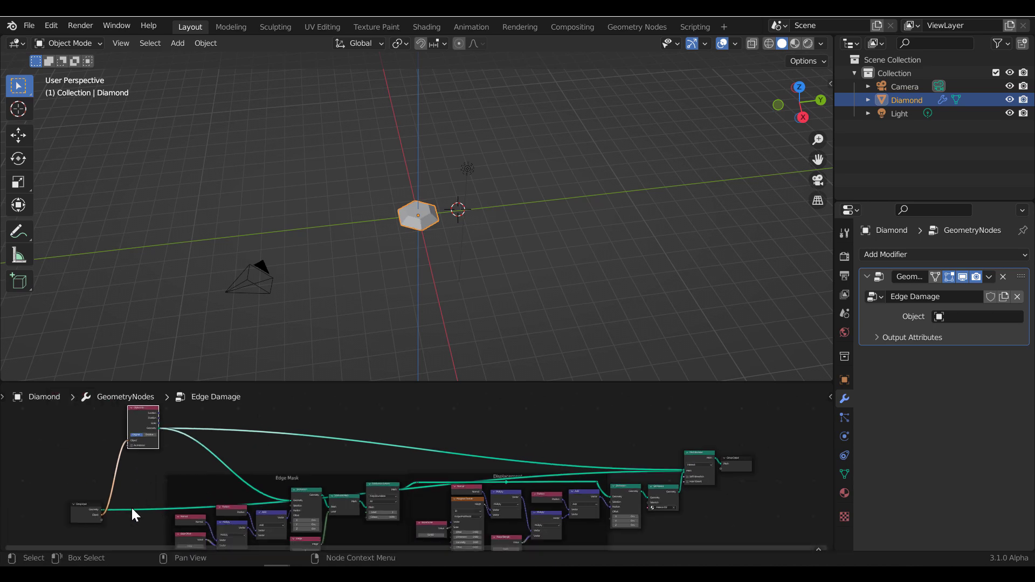
scroll(707, 520, up, 4)
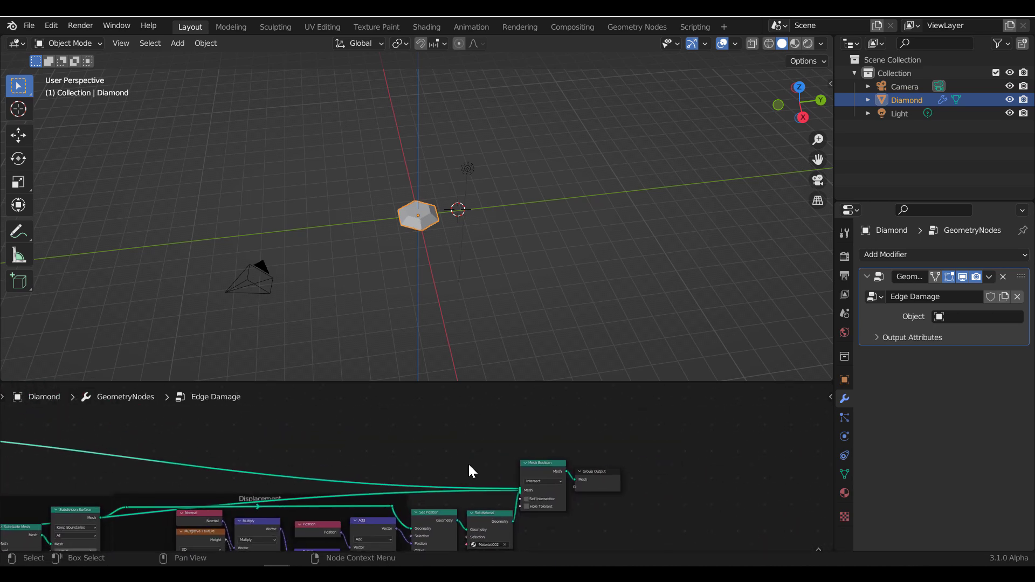
drag(583, 504, 544, 500)
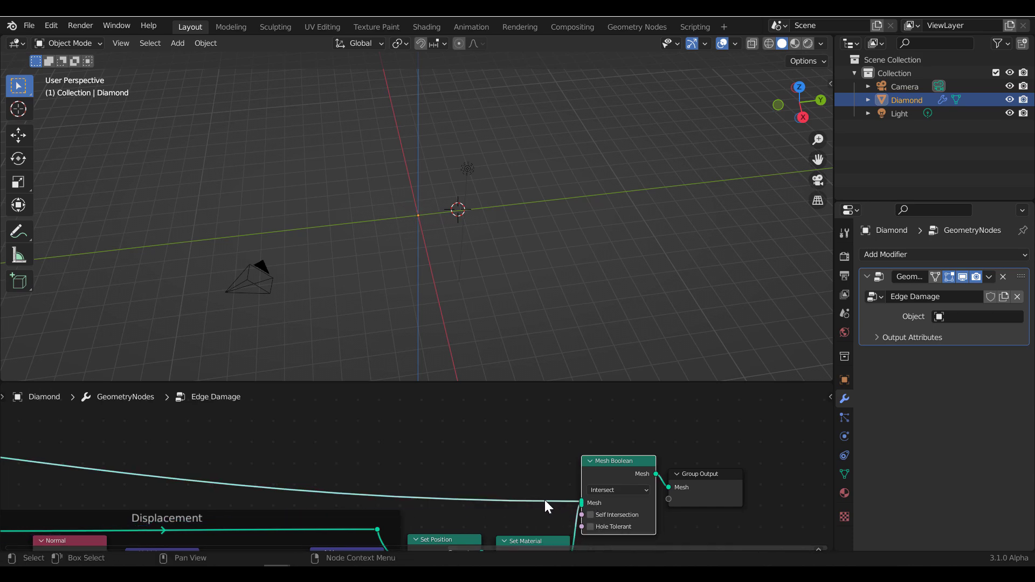
Step: Tidy the Group Input and Object Info nodes into a row in front of the Edge Mask frame
scroll(539, 495, down, 5)
scroll(533, 491, down, 8)
middle_drag(227, 467, 532, 457)
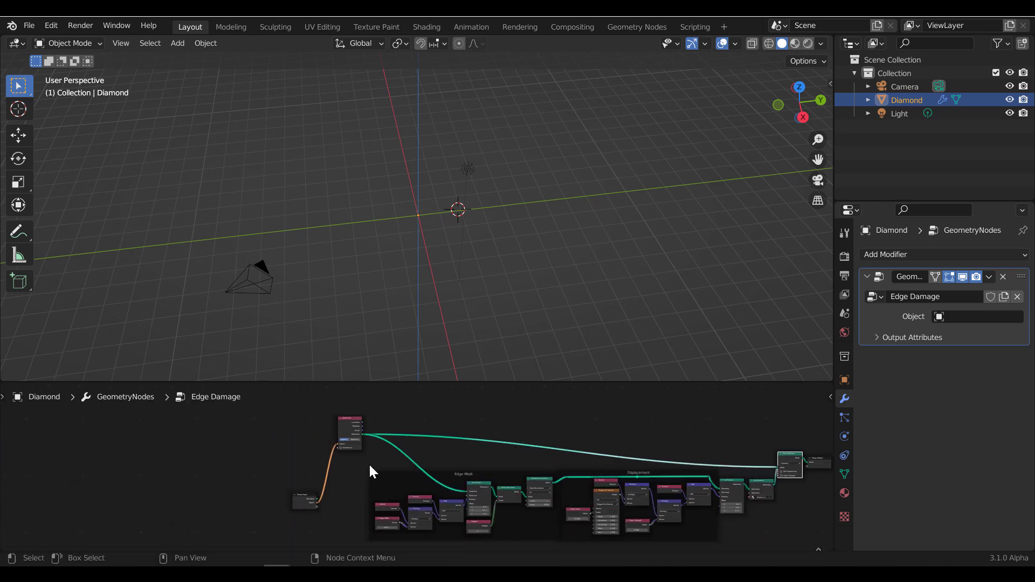
scroll(369, 465, up, 8)
drag(212, 531, 193, 468)
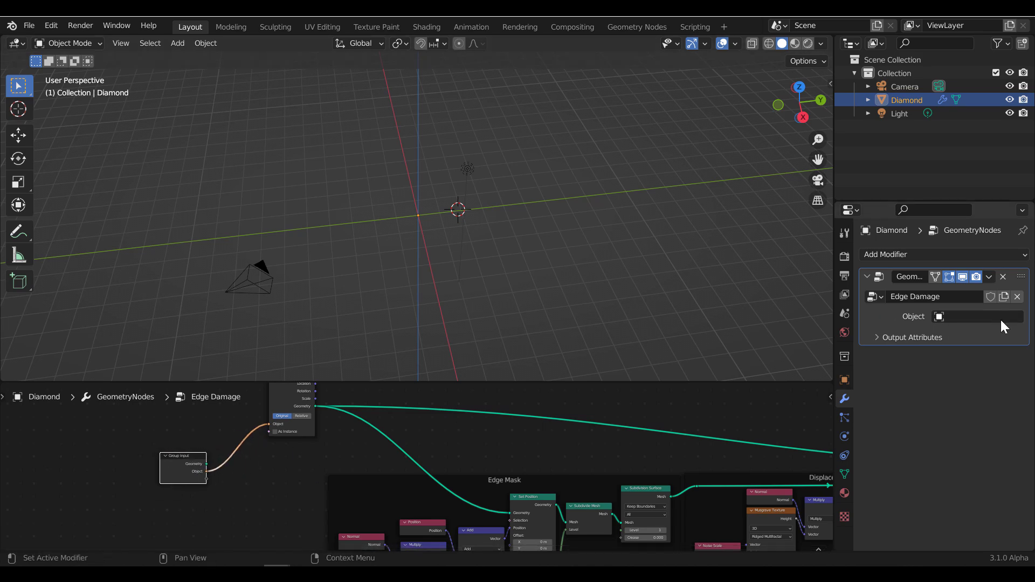
Step: Check the choices for the modifier's Object input, and add a 2 m cube at the 3D cursor
click(971, 316)
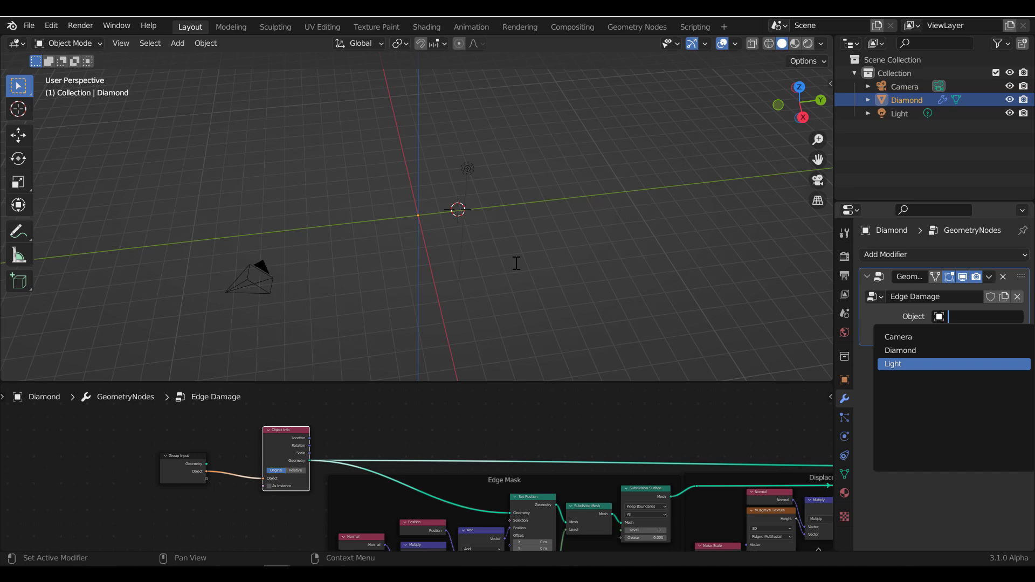
key(Escape)
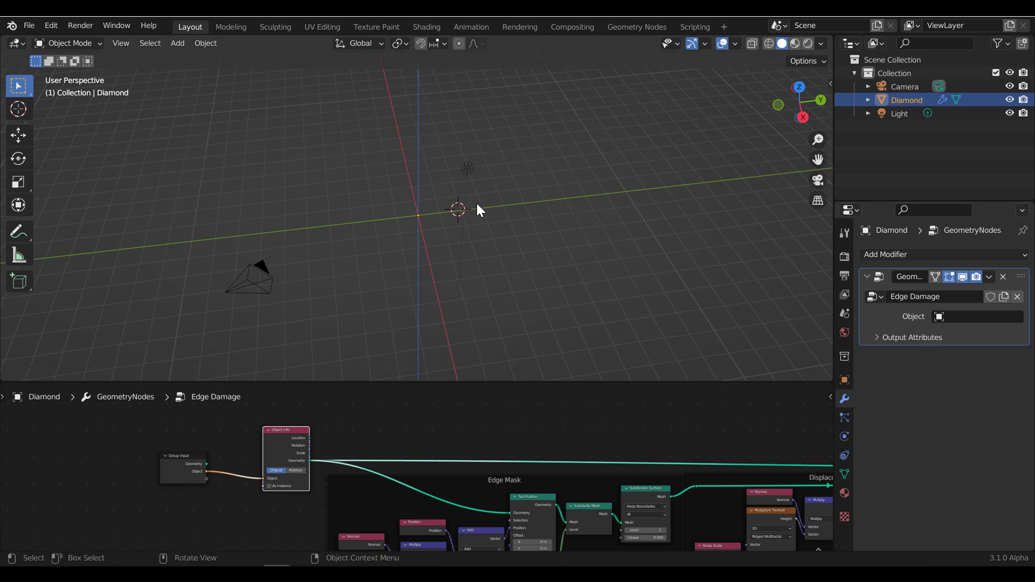
key(shift+a)
mouse_move(477, 203)
click(552, 218)
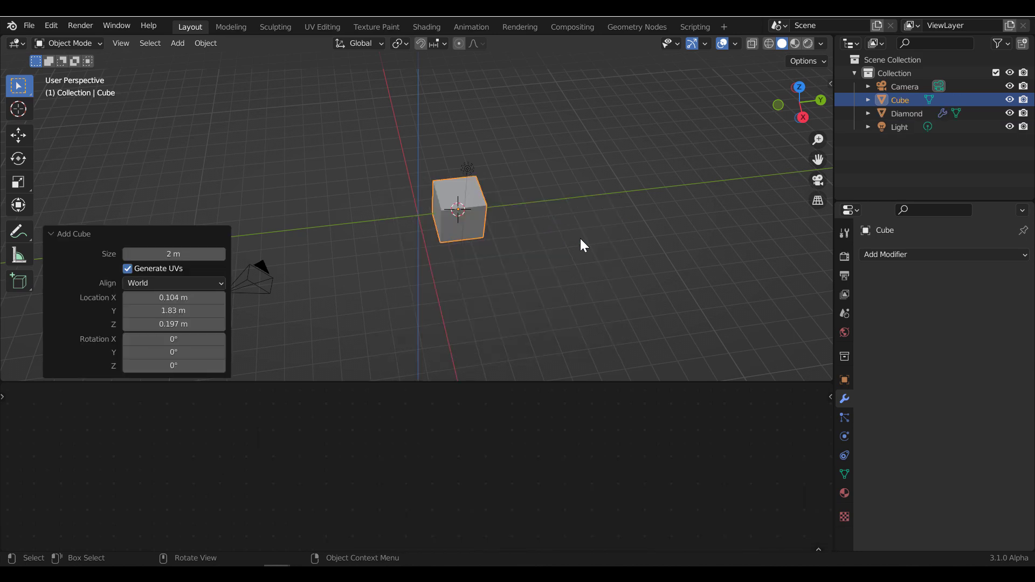
Step: Place the 3D cursor away from the cube and add an Ico Sphere with a 1 m radius there
click(580, 238)
key(shift+a)
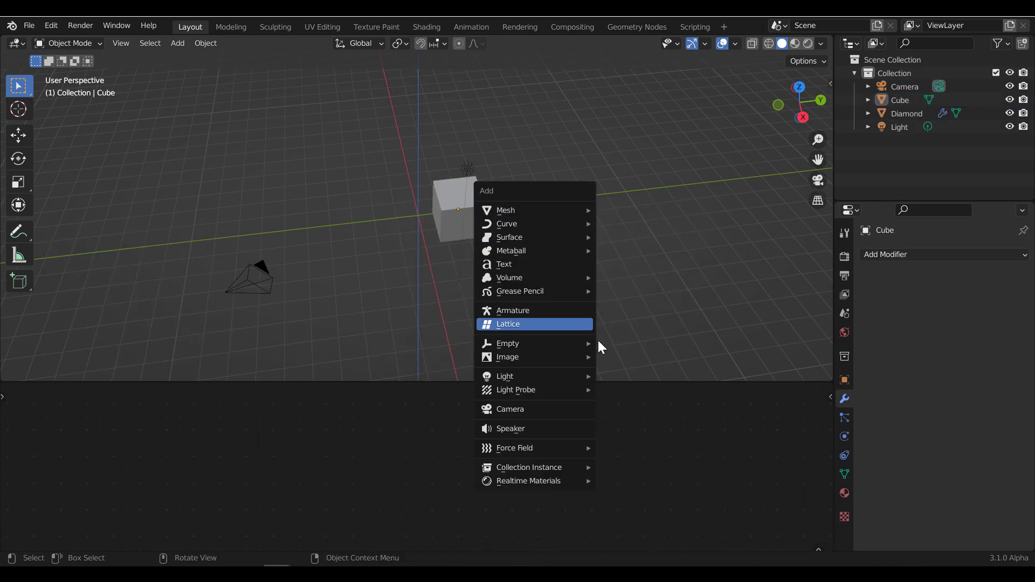
mouse_move(568, 209)
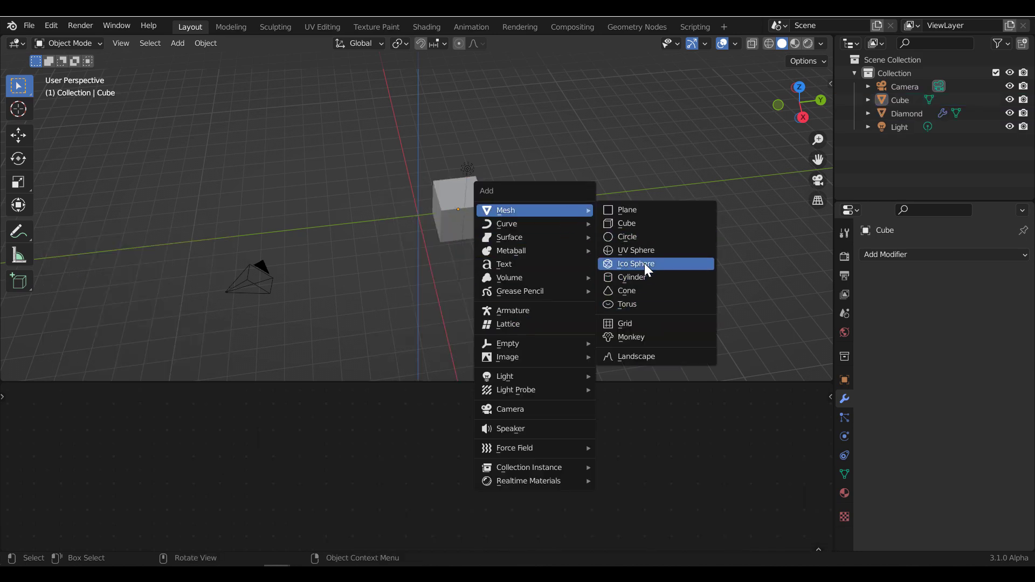
click(645, 263)
scroll(501, 258, down, 3)
scroll(453, 242, up, 4)
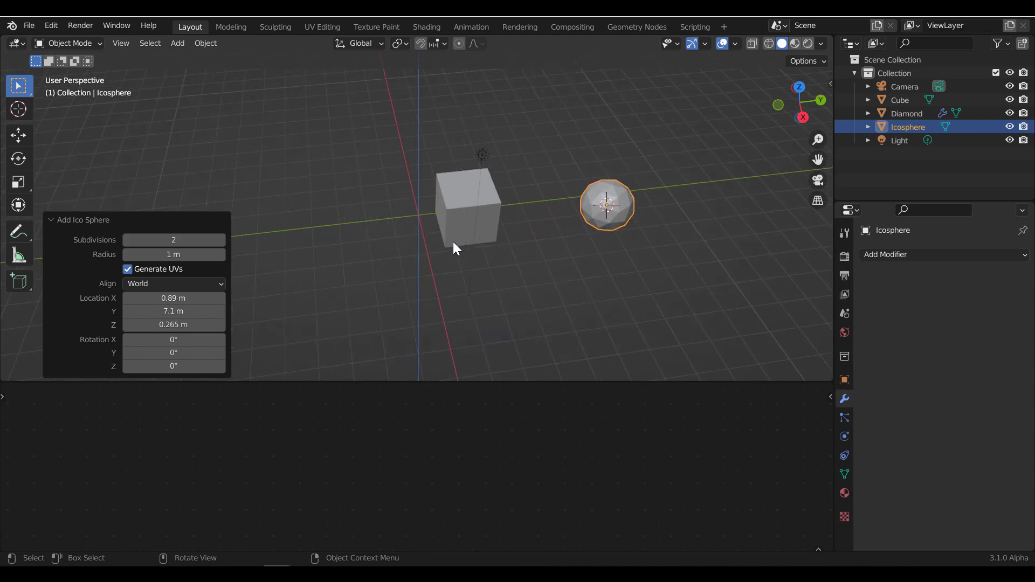
Step: Select the Diamond object and set its Edge Damage modifier's Object input to Cube
click(898, 117)
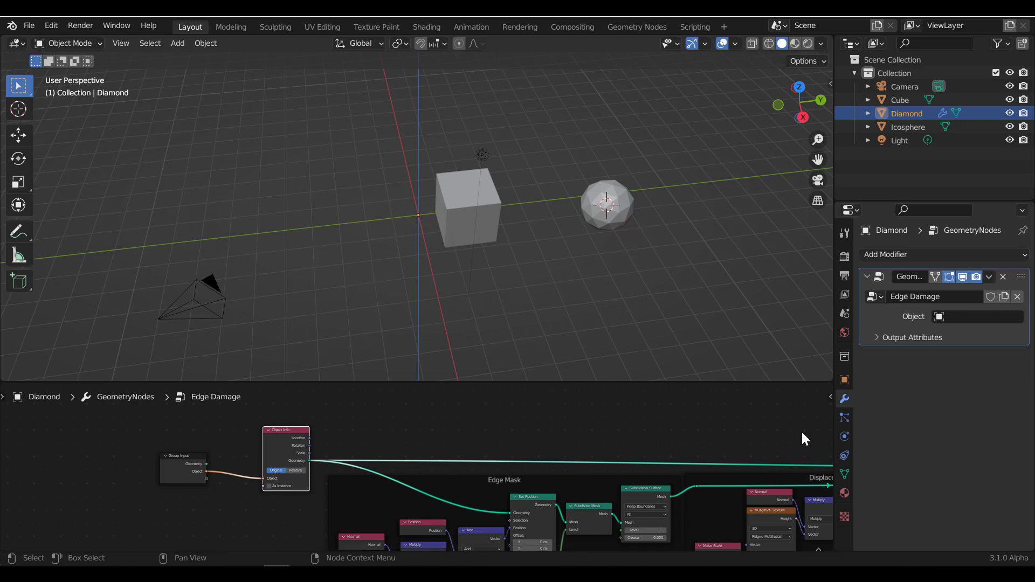
click(956, 318)
click(893, 351)
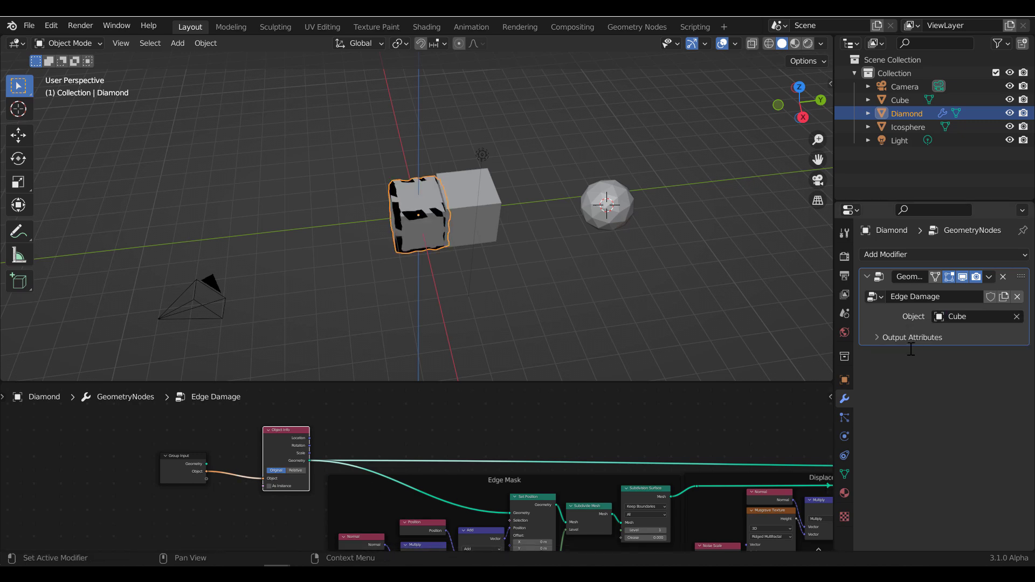
scroll(397, 186, up, 6)
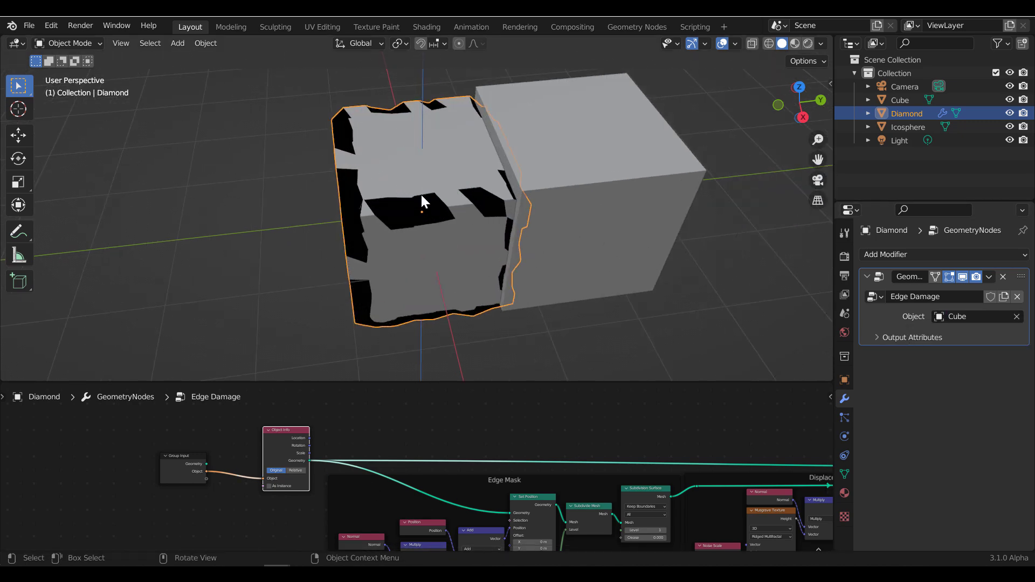
Step: Switch the Edge Damage modifier's Object input to Icosphere and inspect the damage on it
scroll(627, 238, down, 6)
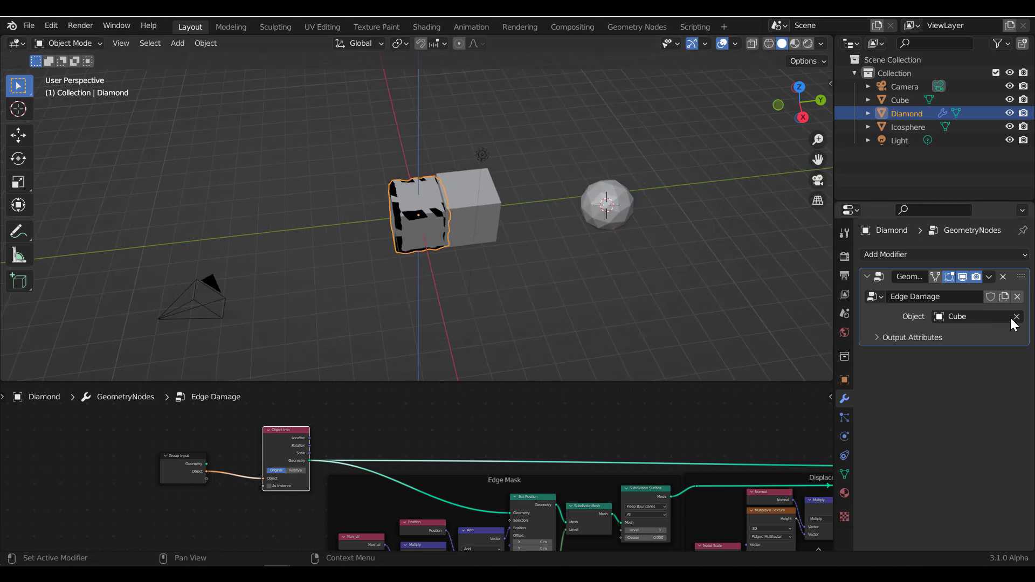
click(1016, 317)
click(992, 318)
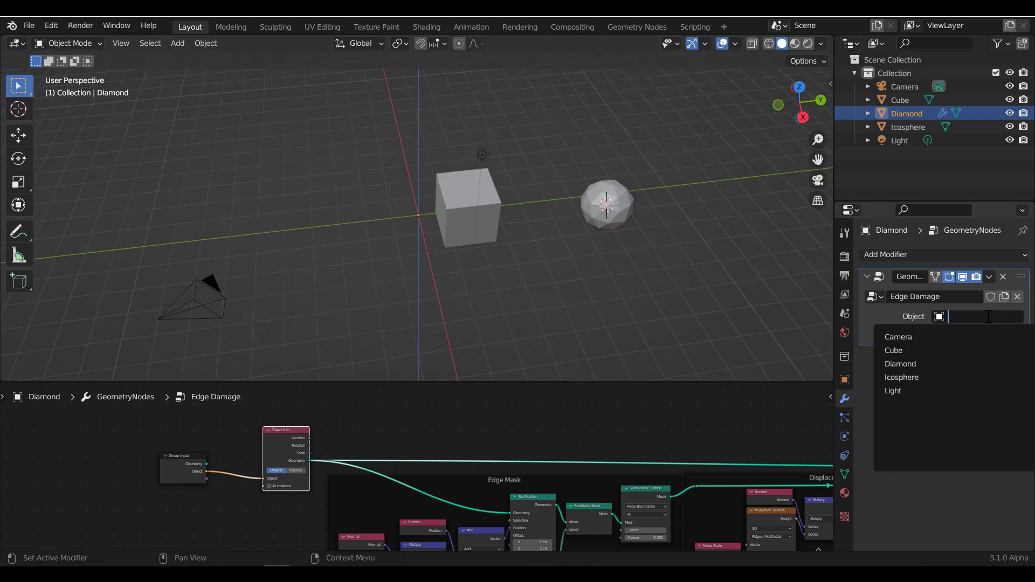
click(929, 378)
scroll(515, 221, up, 6)
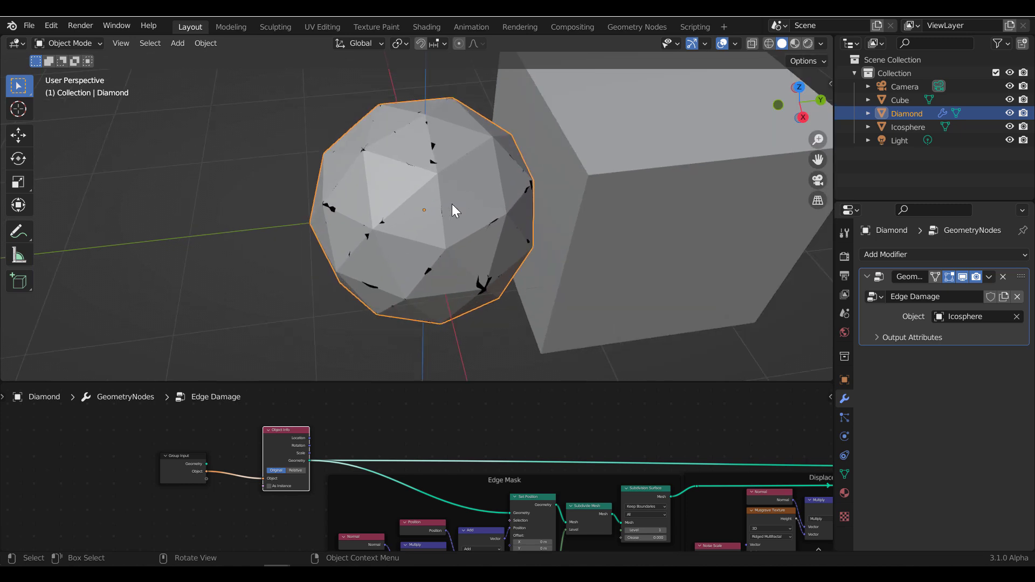
scroll(453, 206, down, 5)
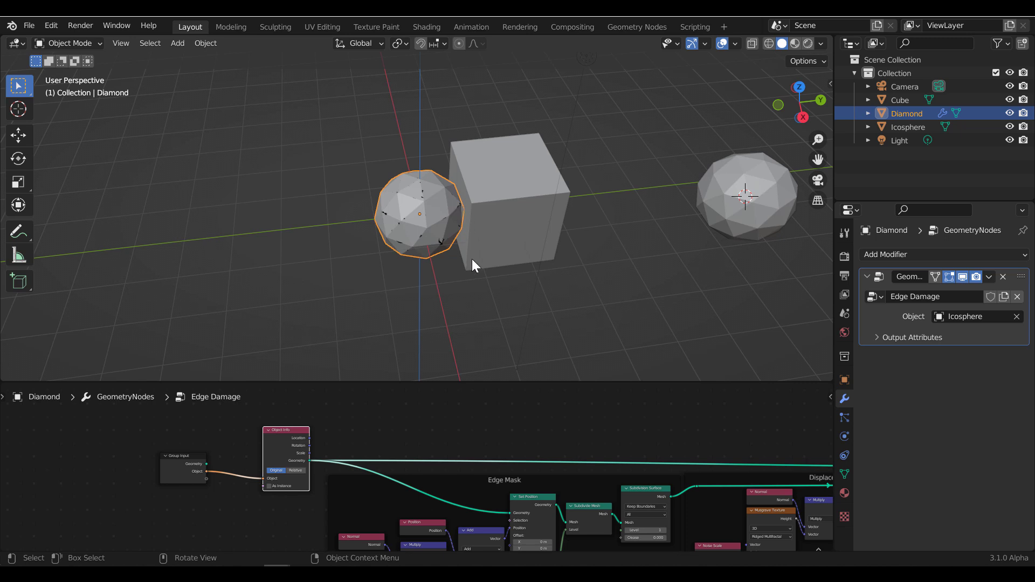
Step: Link the Musgrave Texture's Scale and the vector of the Multiply node beside Noise Strength to new Group Input sockets, replacing their value nodes
scroll(247, 495, down, 4)
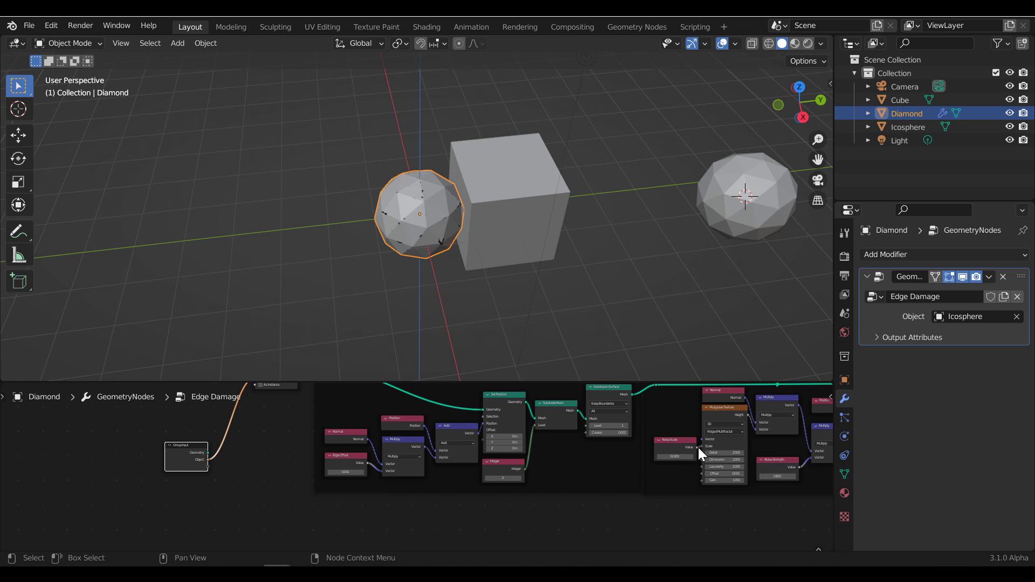
scroll(674, 447, up, 2)
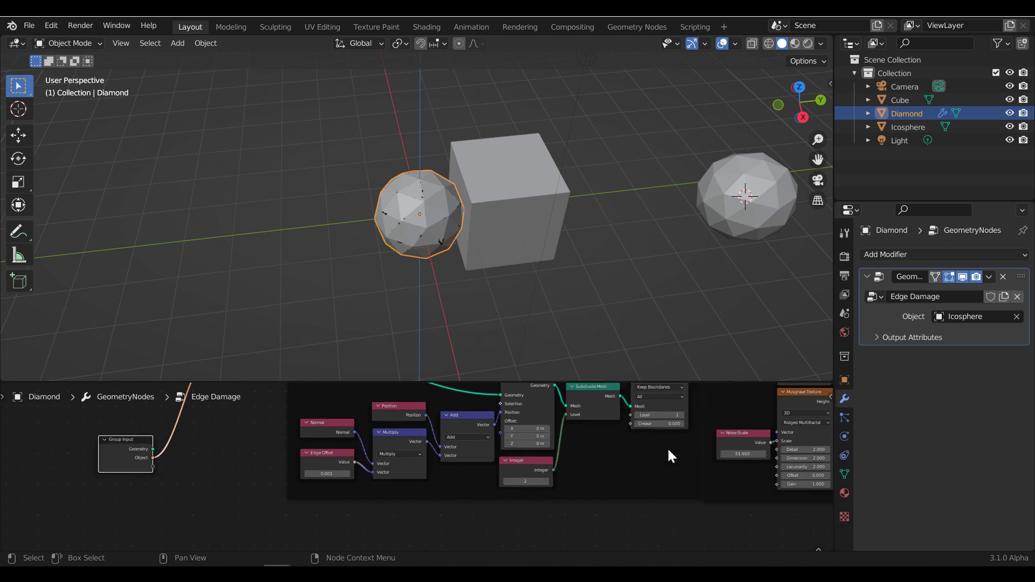
drag(747, 445, 709, 451)
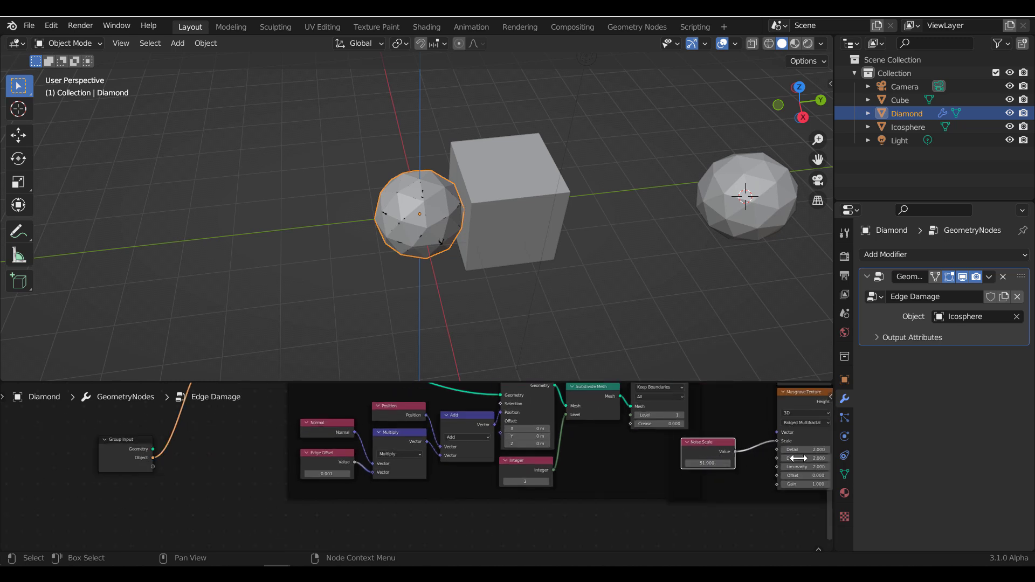
drag(777, 440, 151, 466)
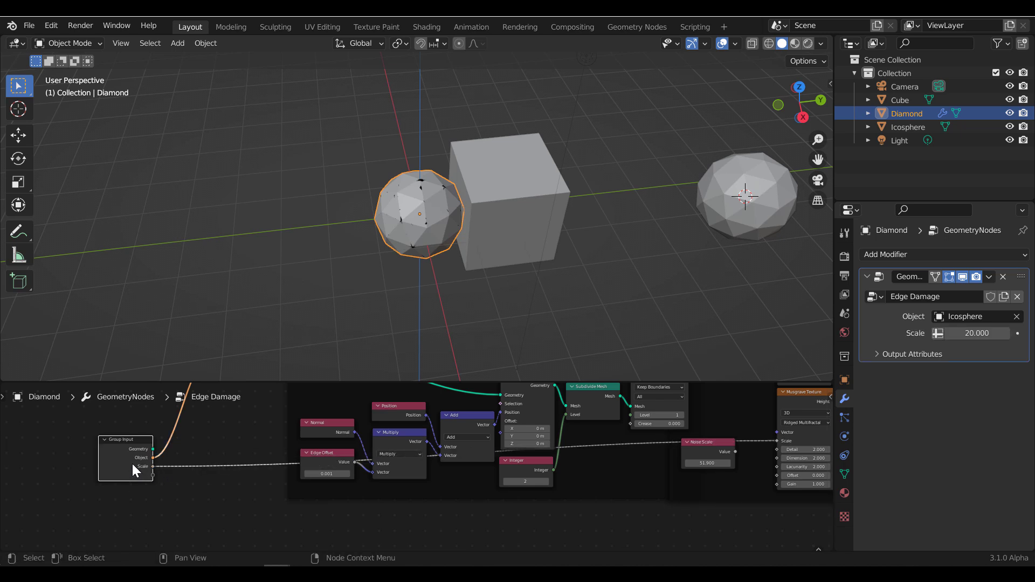
scroll(566, 496, down, 2)
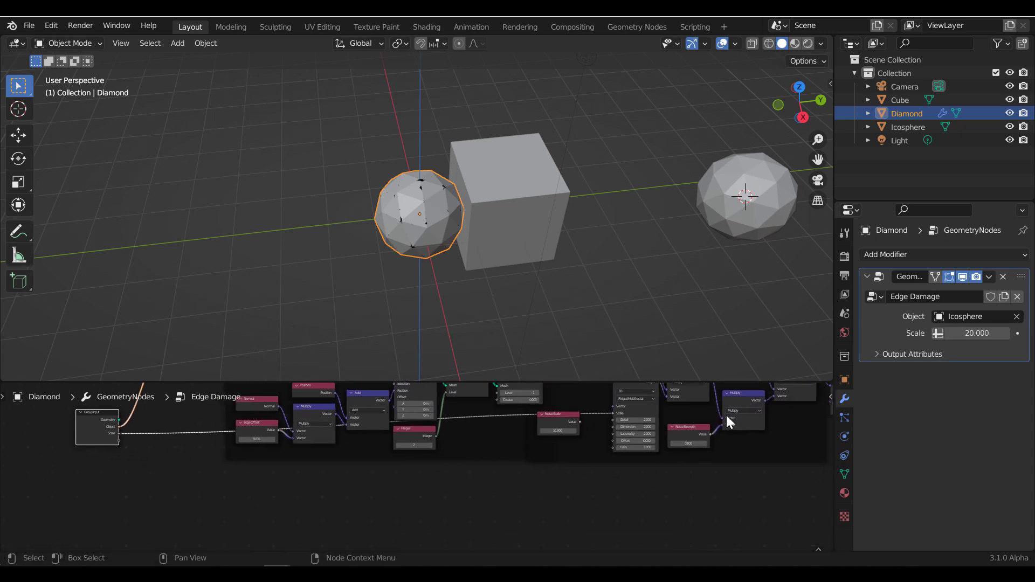
drag(724, 426, 119, 439)
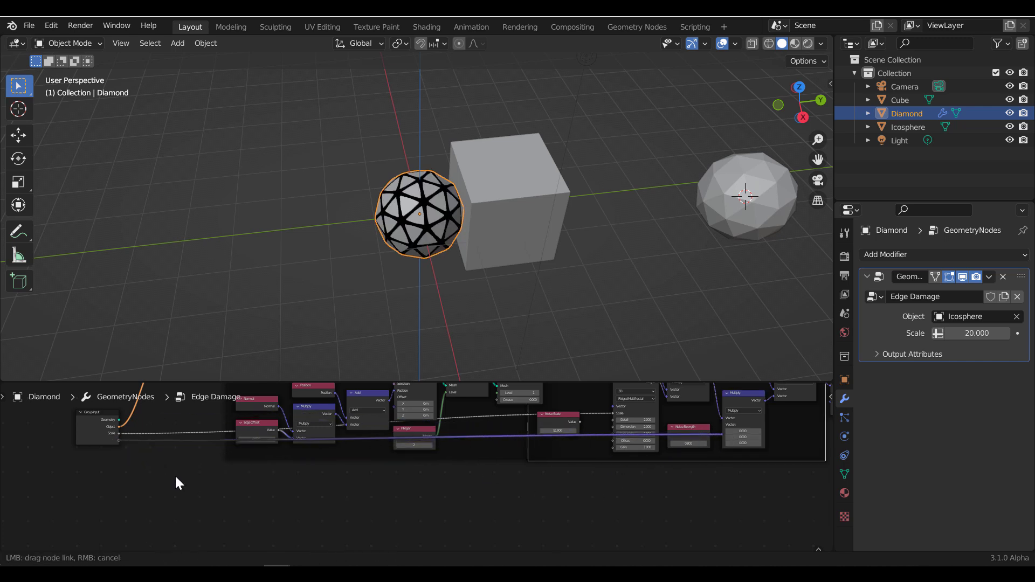
Step: Move the Edge Offset node aside and link the Edge Mask Multiply node's second vector to a new Group Input socket
scroll(189, 469, up, 2)
scroll(393, 512, up, 1)
middle_drag(385, 506, 644, 529)
drag(449, 445, 413, 516)
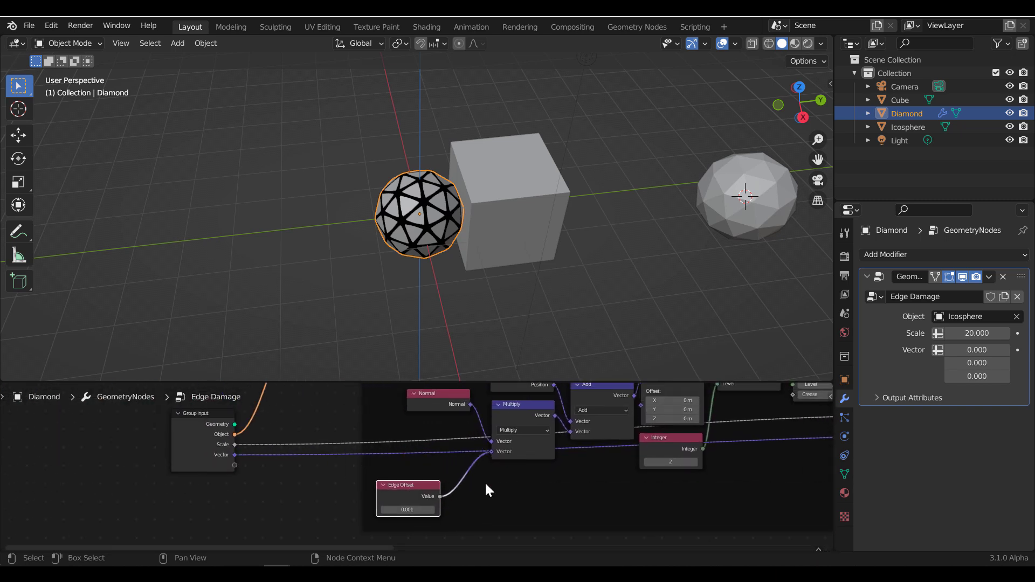
mouse_move(490, 451)
mouse_down()
mouse_move(473, 479)
mouse_move(496, 467)
mouse_move(232, 461)
mouse_up()
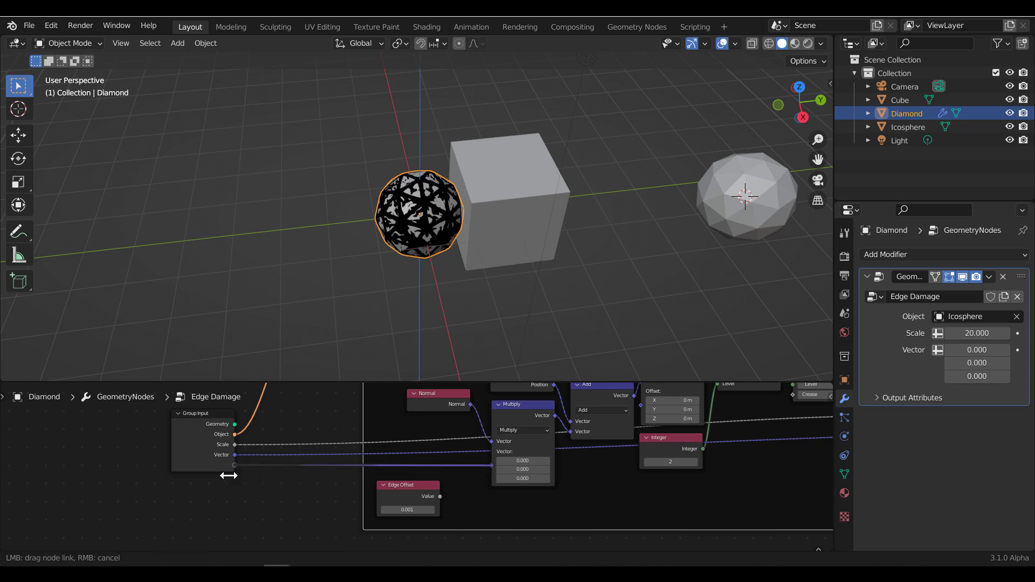
Step: Rename the last Vector group input to Edge Offset, and move the Group Input node slightly
click(828, 395)
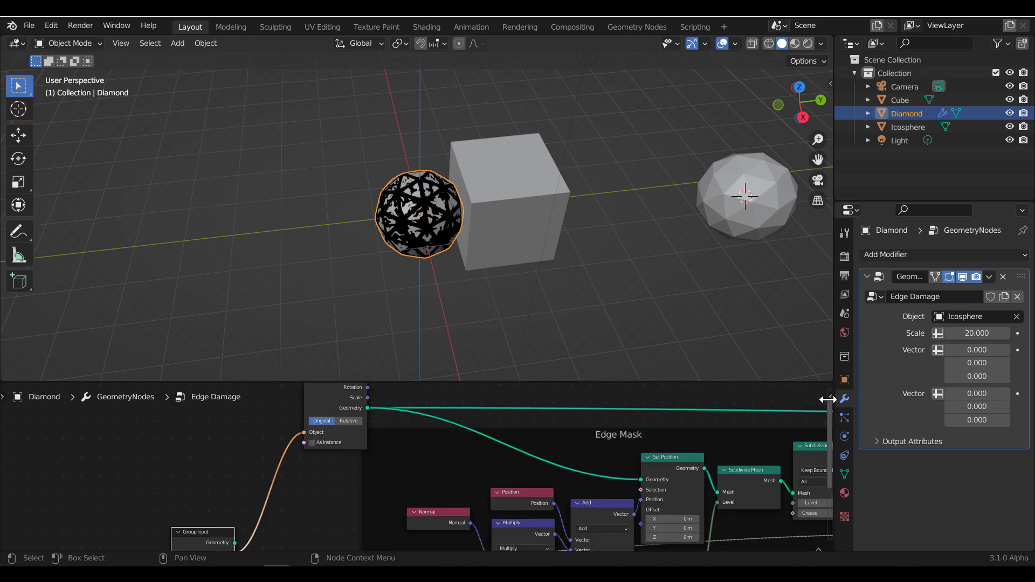
click(828, 400)
scroll(293, 502, down, 3)
middle_drag(293, 501, 291, 434)
click(733, 470)
click(781, 512)
text(edge Offse)
key(Return)
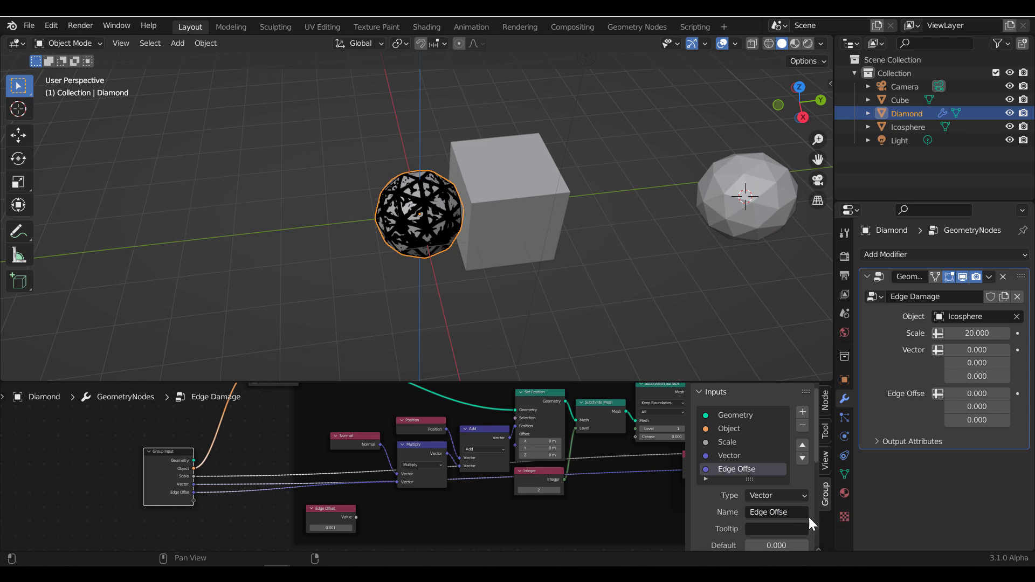
key(Return)
drag(169, 493, 162, 469)
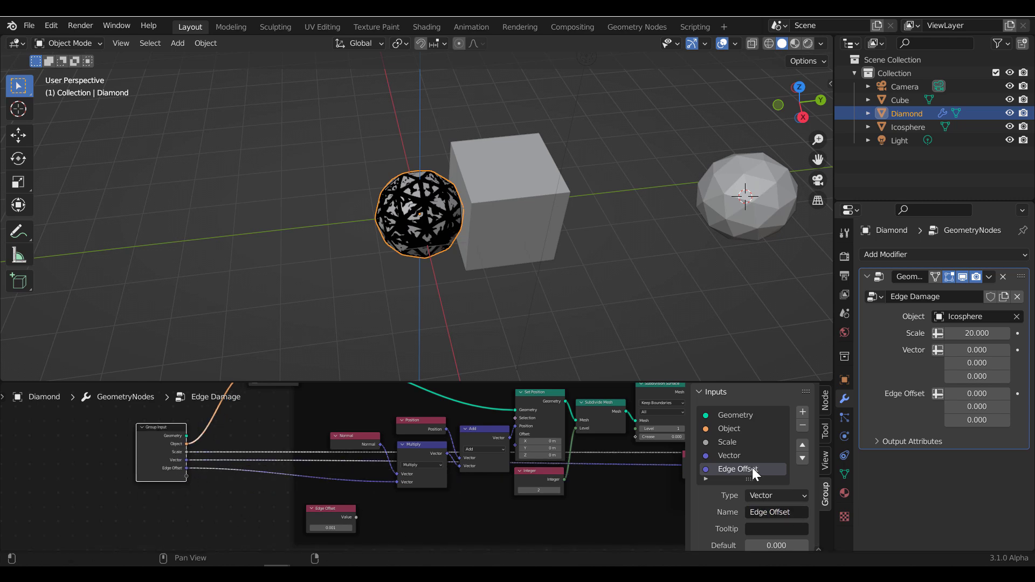
Step: Rename the remaining Vector group input to Noise Strenght
click(729, 456)
click(785, 511)
text(Noise Strenght)
key(Return)
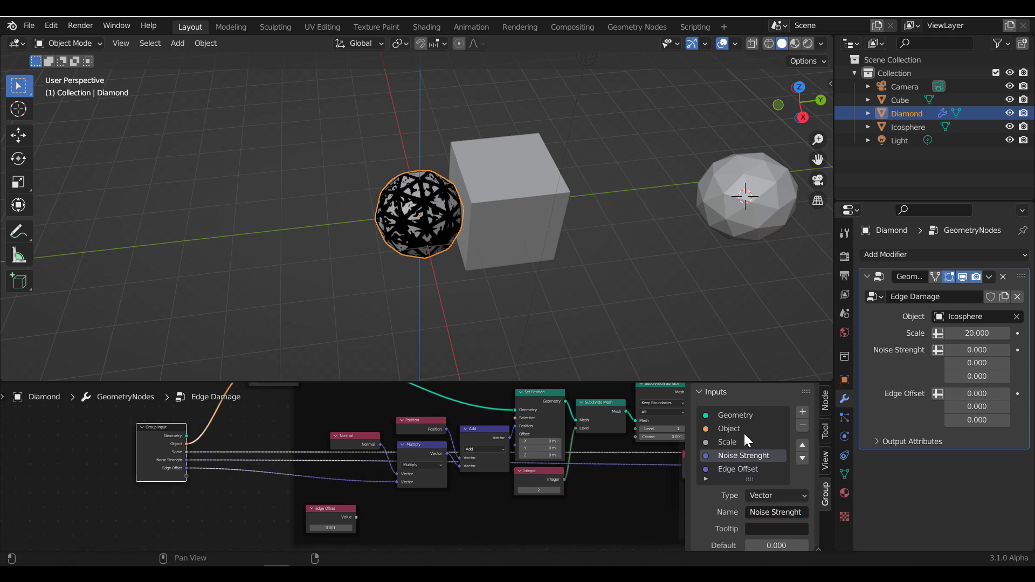
Step: Rename the Scale group input to Noise Scale
click(727, 442)
click(752, 512)
text(Noise)
key(Return)
Step: Set the modifier's Noise Scale to 1, Noise Strenght X to 3.110 and Z to 0.100, and Edge Offset X to -0.120
middle_drag(461, 329, 566, 253)
scroll(566, 253, up, 4)
drag(977, 333, 992, 363)
click(963, 333)
text(1)
key(Return)
drag(977, 377, 982, 376)
drag(977, 394, 971, 394)
drag(960, 351, 1034, 351)
Step: Switch the Edge Damage modifier's Object input from Icosphere to Cube
middle_drag(480, 270, 491, 209)
click(1017, 317)
click(976, 316)
click(949, 356)
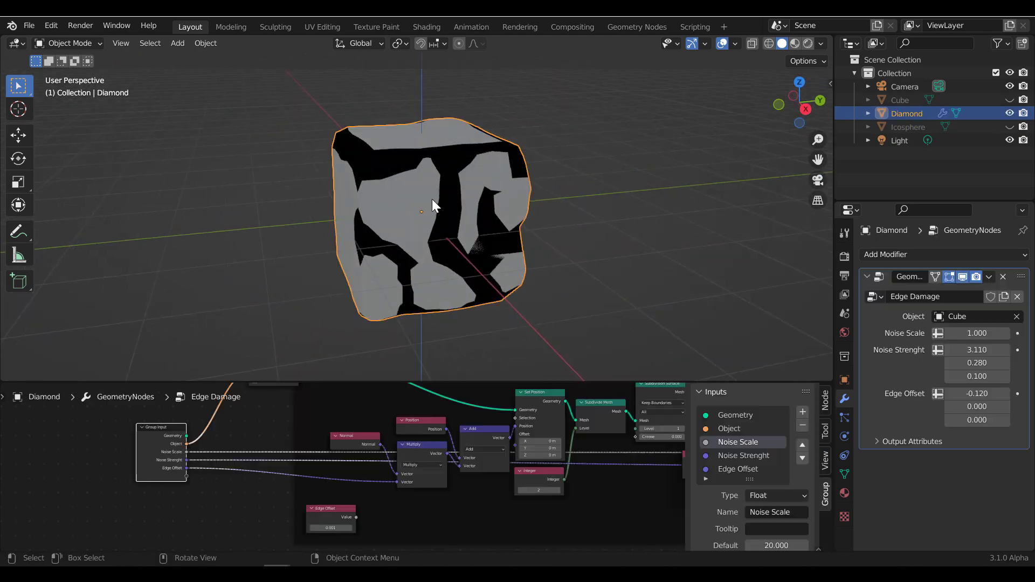
Step: Adjust the modifier's Noise Strenght X and Edge Offset Z, and set Edge Offset Y to -0.170
drag(977, 350, 930, 350)
drag(977, 407, 968, 407)
mouse_move(977, 420)
mouse_down()
mouse_move(1034, 420)
mouse_move(972, 420)
mouse_up()
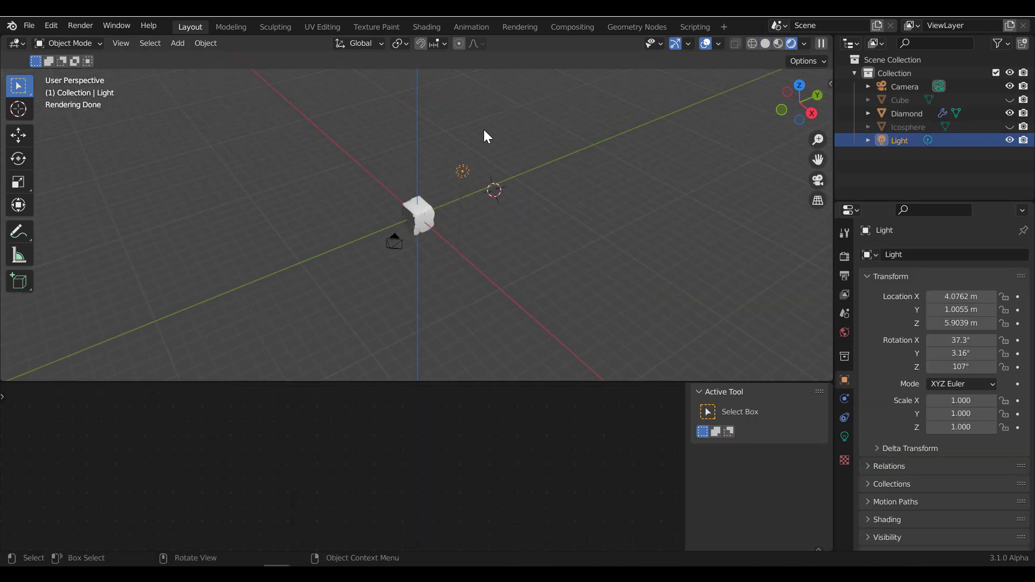
Step: Duplicate the light and place the copy at about X 3.83 m, Y -3.41 m, Z 4.95 m
middle_drag(483, 130, 472, 167)
key(shift+d)
click(361, 210)
Step: Select the Diamond object and set its modifier's Edge Offset X to -0.400 and Z to -0.190
scroll(388, 178, up, 6)
middle_drag(388, 178, 409, 144)
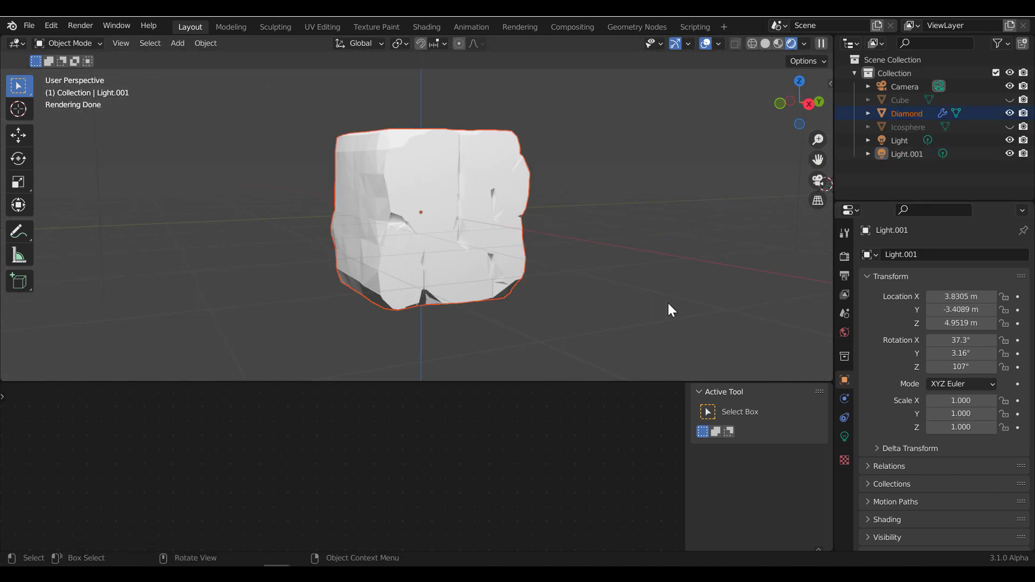
click(512, 253)
mouse_move(974, 420)
mouse_down()
mouse_move(949, 420)
mouse_move(957, 420)
mouse_up()
drag(977, 394, 922, 393)
Step: Select a light near the damaged cube and duplicate it
middle_drag(536, 224, 508, 224)
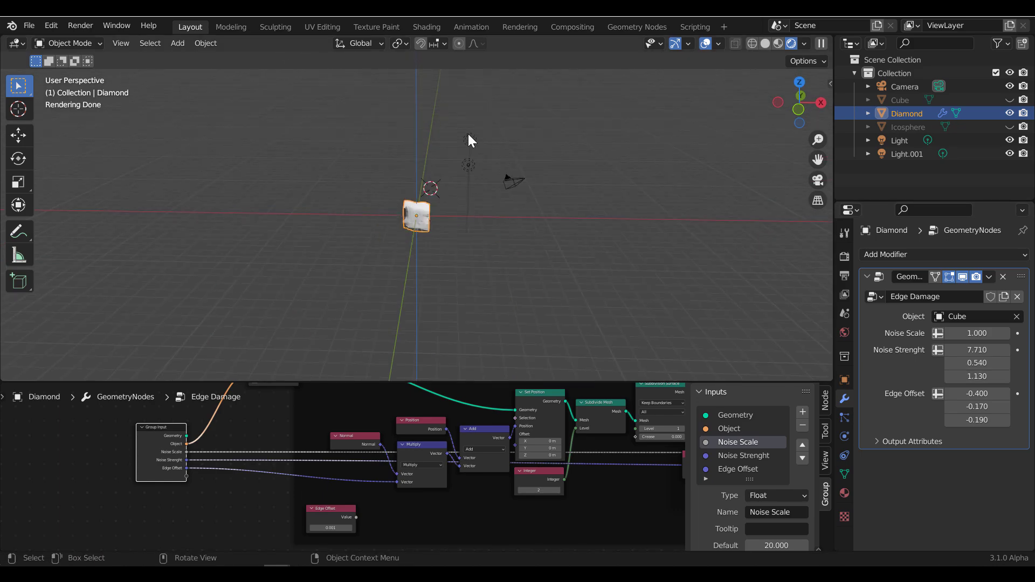
click(485, 215)
key(shift+d)
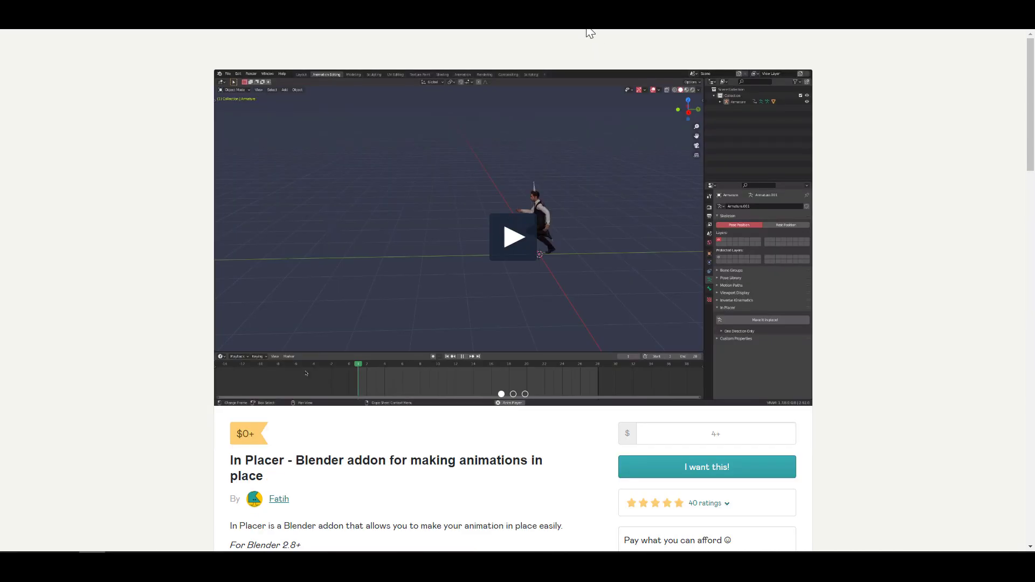
scroll(415, 404, down, 2)
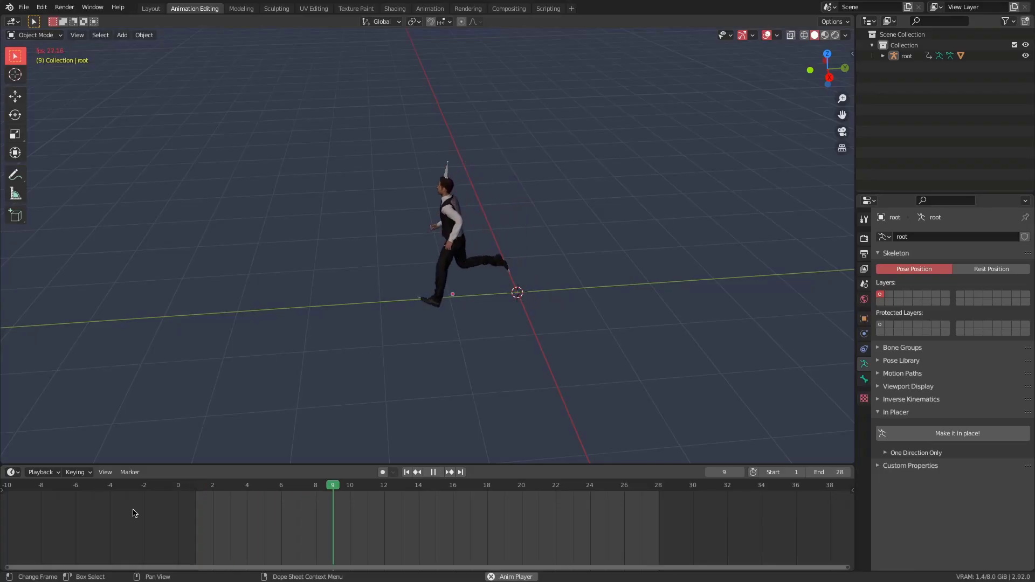
Step: Try the In Placer add-on's Make it in place on the root armature's run animation and play the result
key(space)
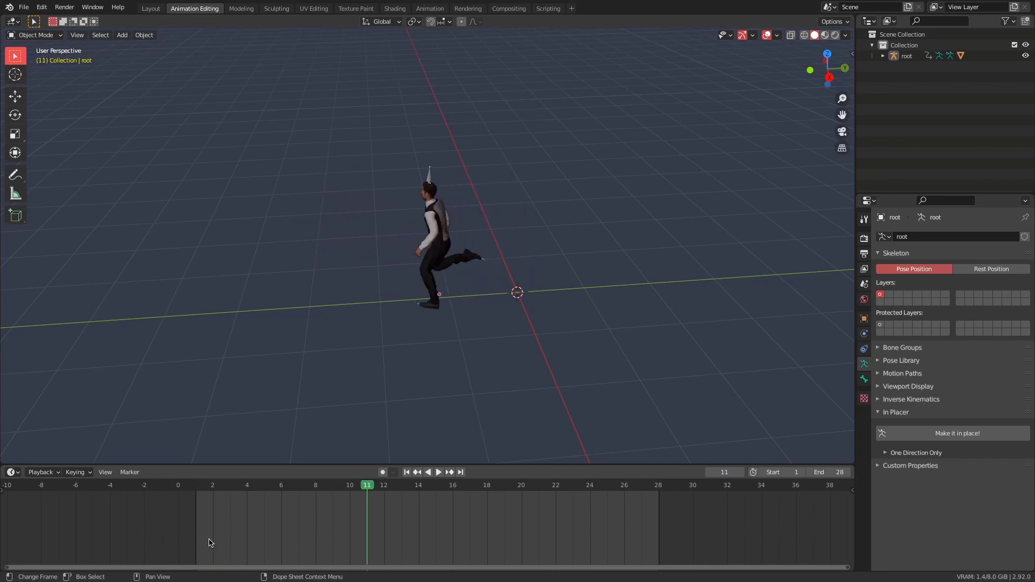
click(906, 56)
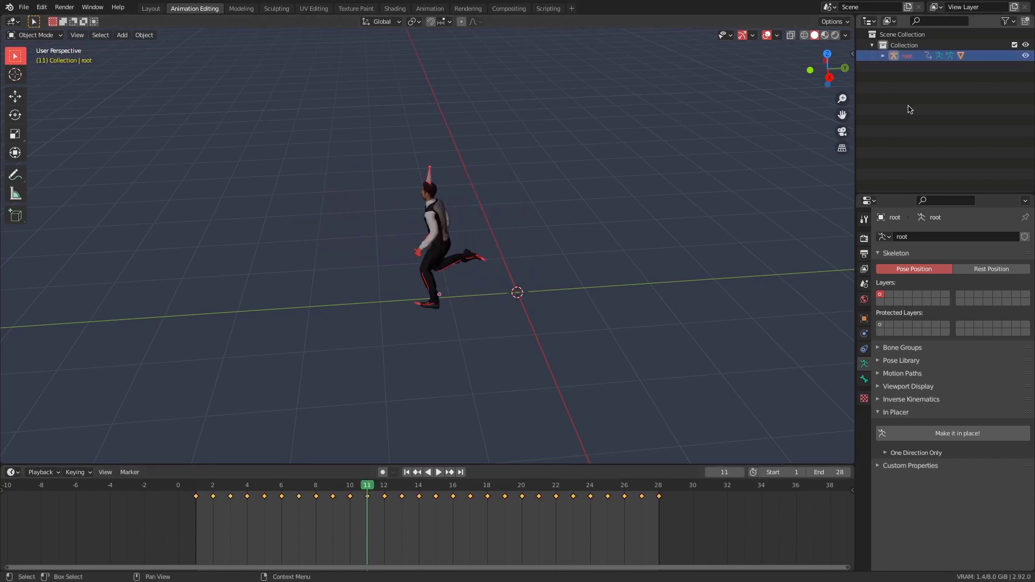
click(948, 433)
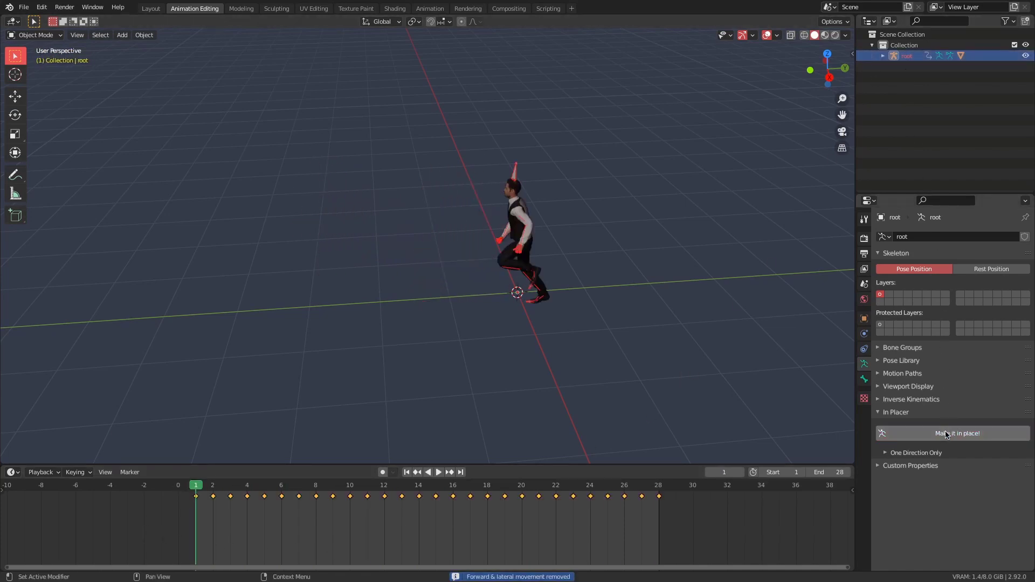
key(space)
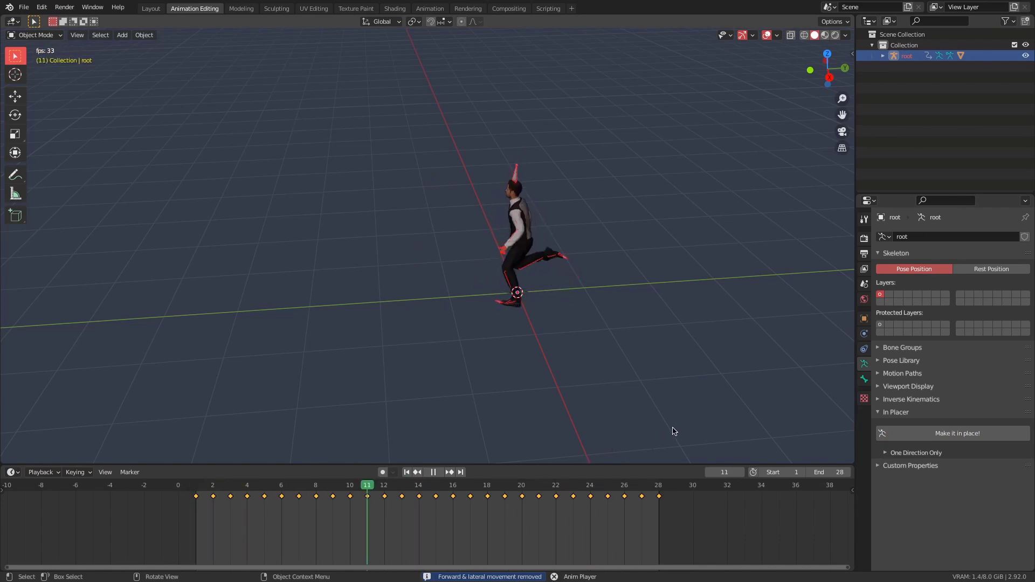
click(681, 431)
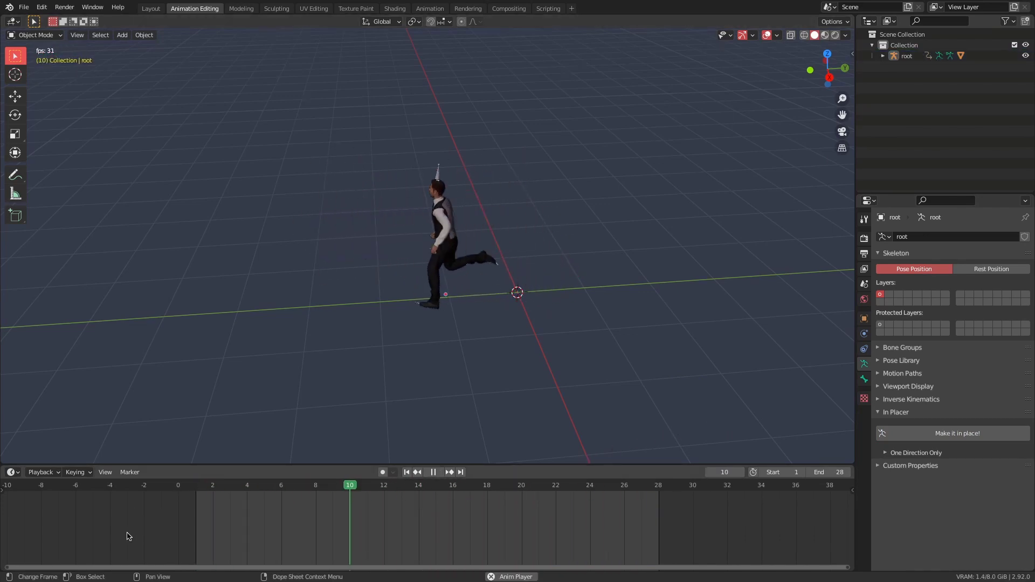
Step: Stop playback, convert the root armature's run animation to an in-place one with In Placer, and play it again
key(space)
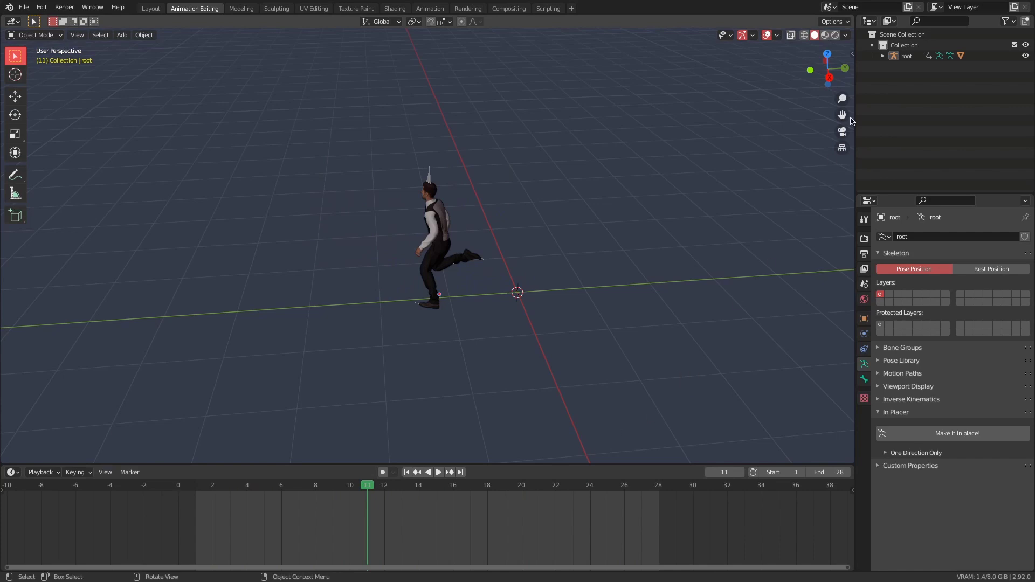
click(901, 56)
click(948, 434)
key(space)
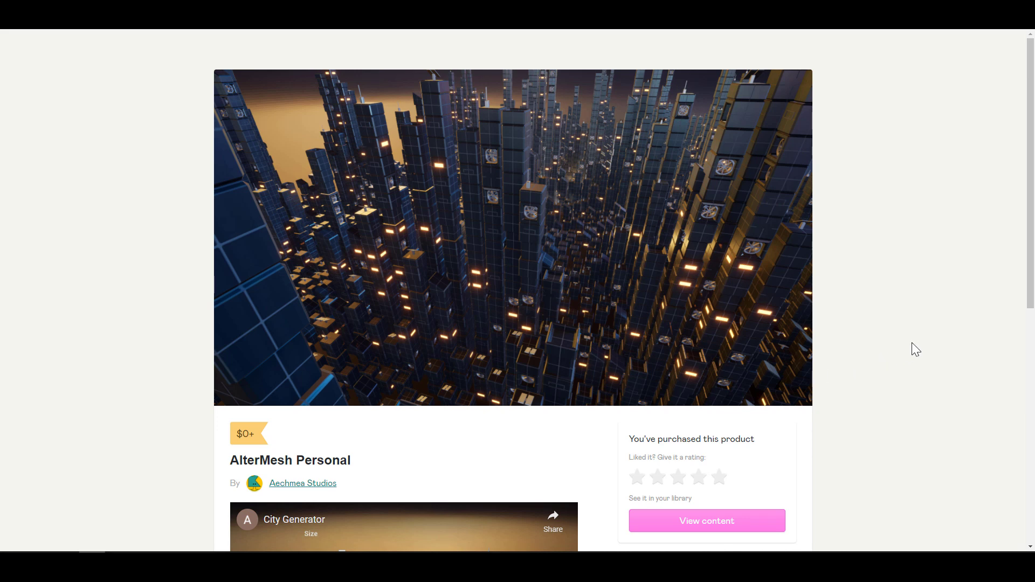
scroll(915, 350, down, 7)
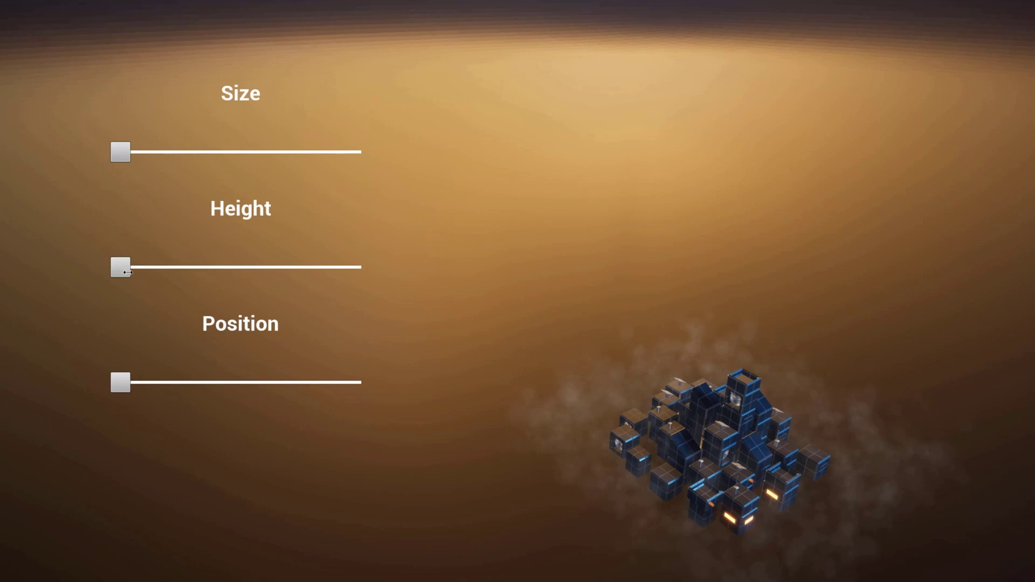
Step: Raise the generated city's Height to maximum, its Size close to maximum, and increase its Position value
drag(128, 273, 374, 287)
drag(137, 163, 339, 166)
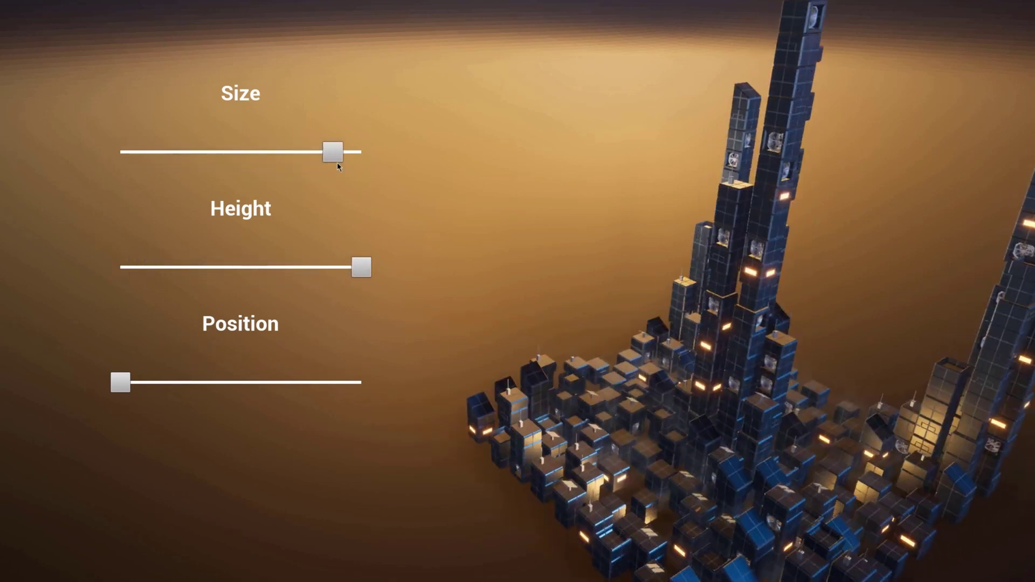
drag(132, 375, 326, 389)
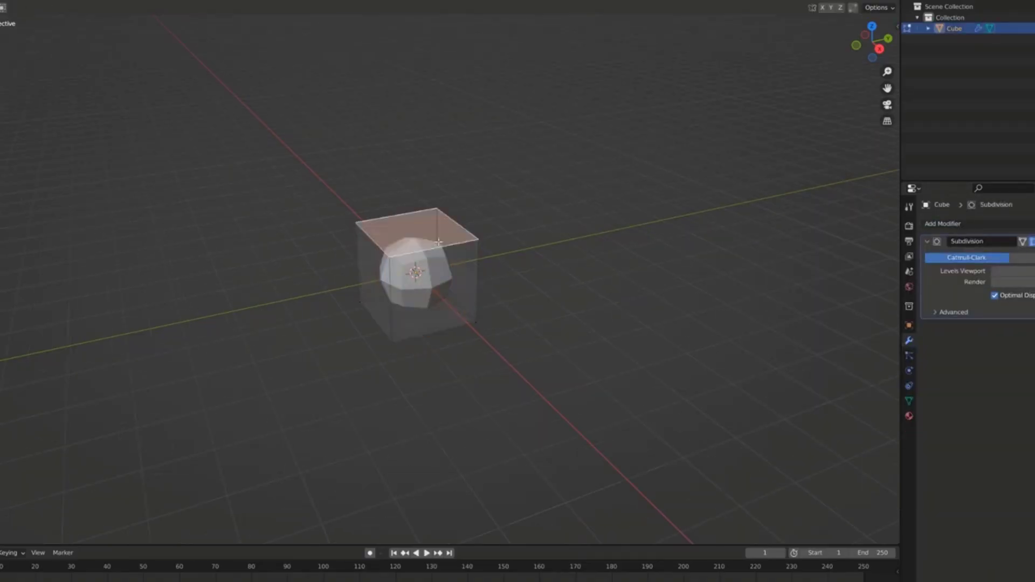
Step: Scale the selected top face of the subdivided cube, and add a Bezier curve to the scene
key(s)
click(620, 295)
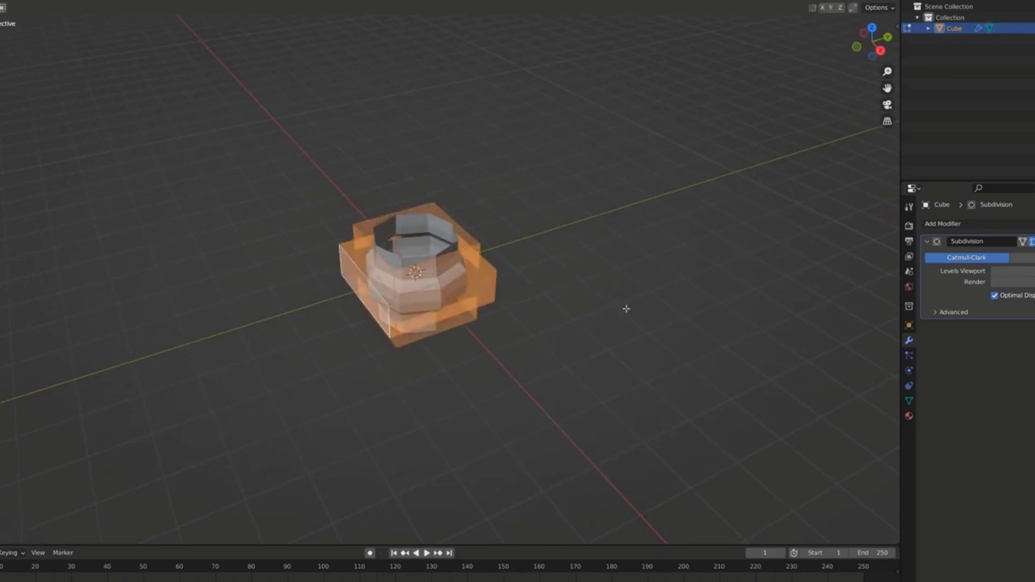
key(shift+a)
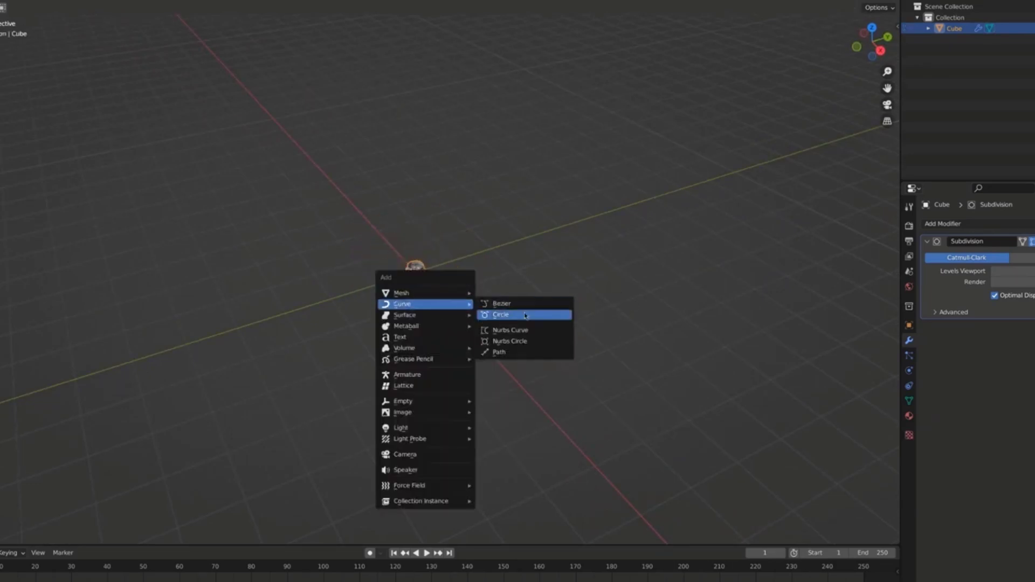
click(525, 304)
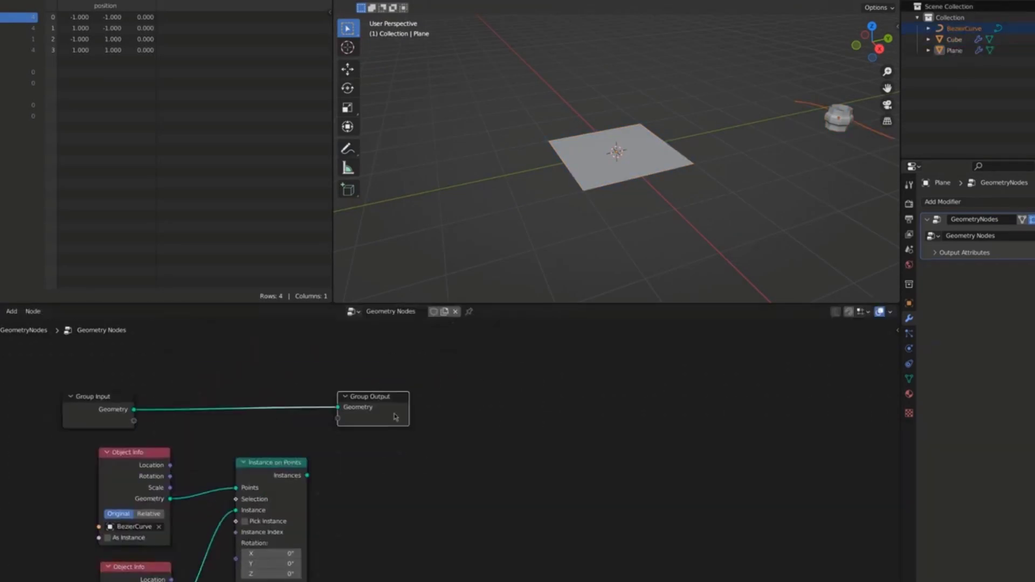
Step: Set the Resample Curve node to Length mode and add an Align Euler to Vector node set to the Z axis
click(252, 427)
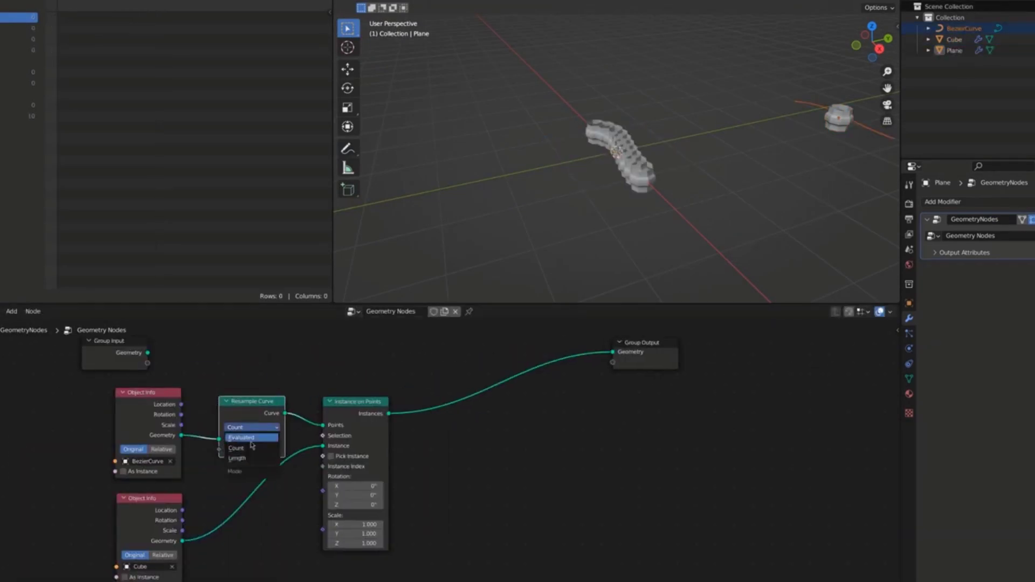
click(252, 447)
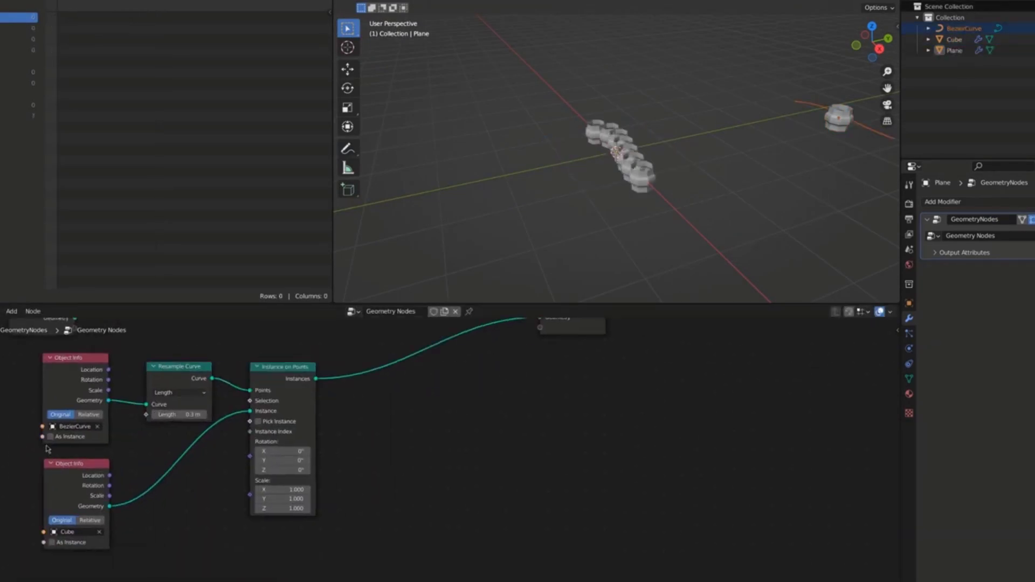
key(shift+a)
text(a)
key(Return)
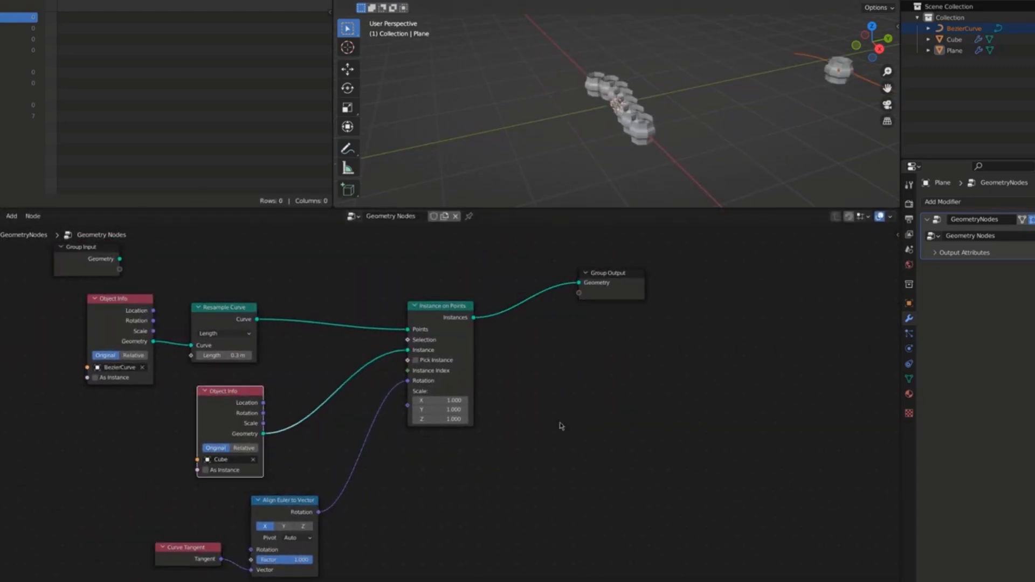
click(300, 525)
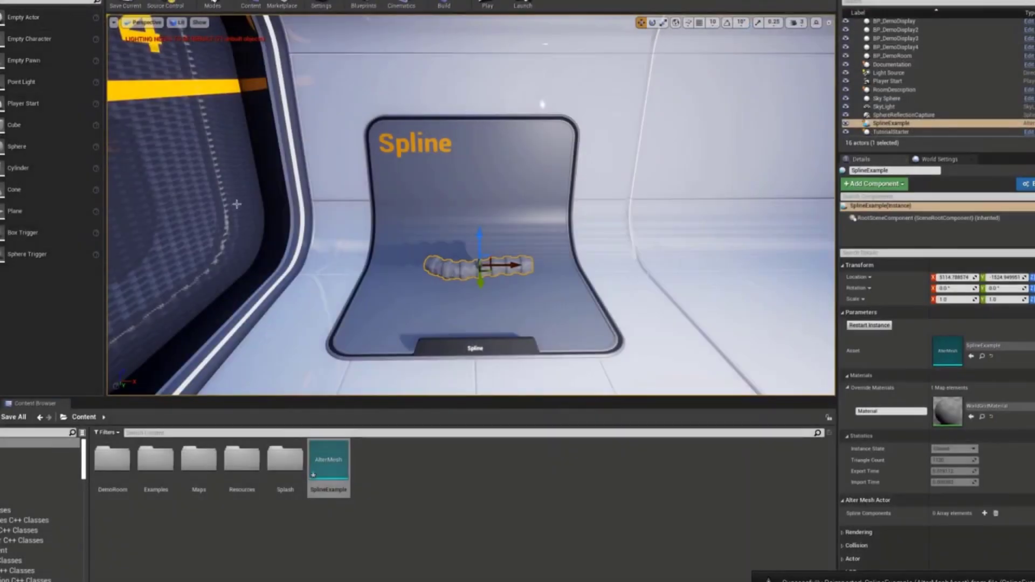
Step: In Unreal Editor, delete the existing SplineExample actor and place the SplineExample asset on the Spline display stand
key(Delete)
drag(327, 479, 469, 251)
click(933, 326)
click(949, 345)
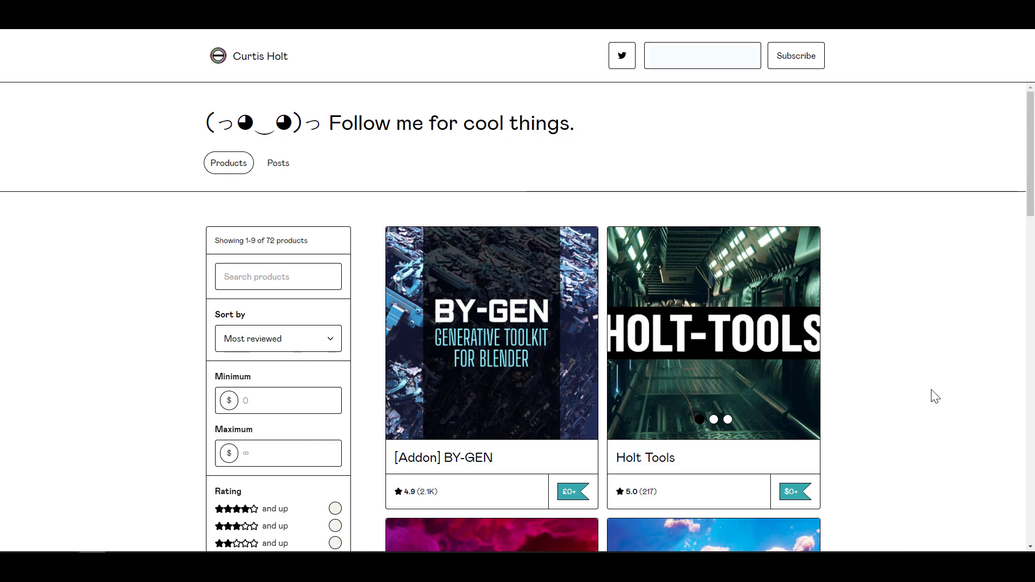
Step: Look through the add-ons and tutorial resources listed on the creator's Gumroad store page
scroll(934, 396, down, 5)
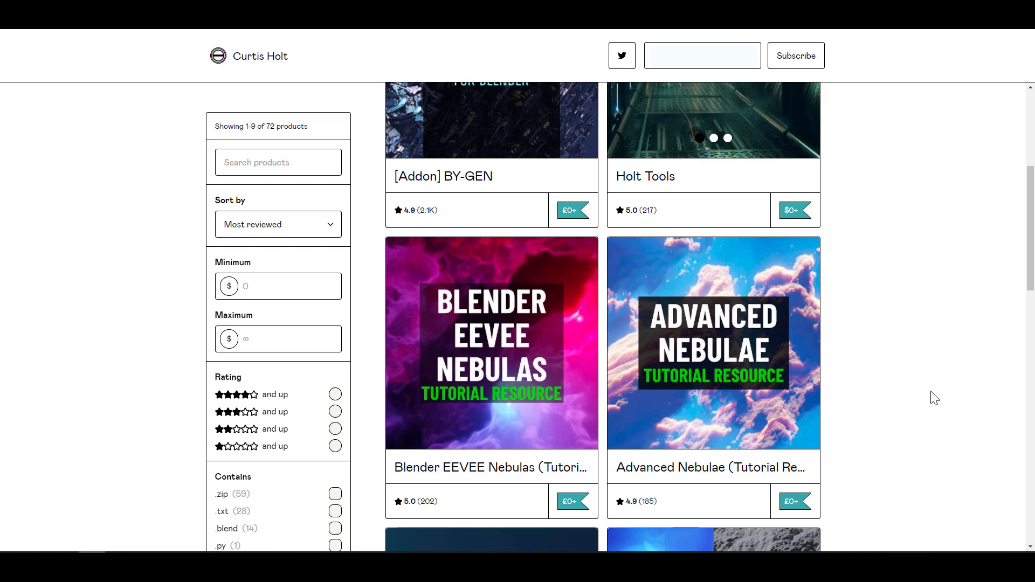
scroll(934, 398, down, 4)
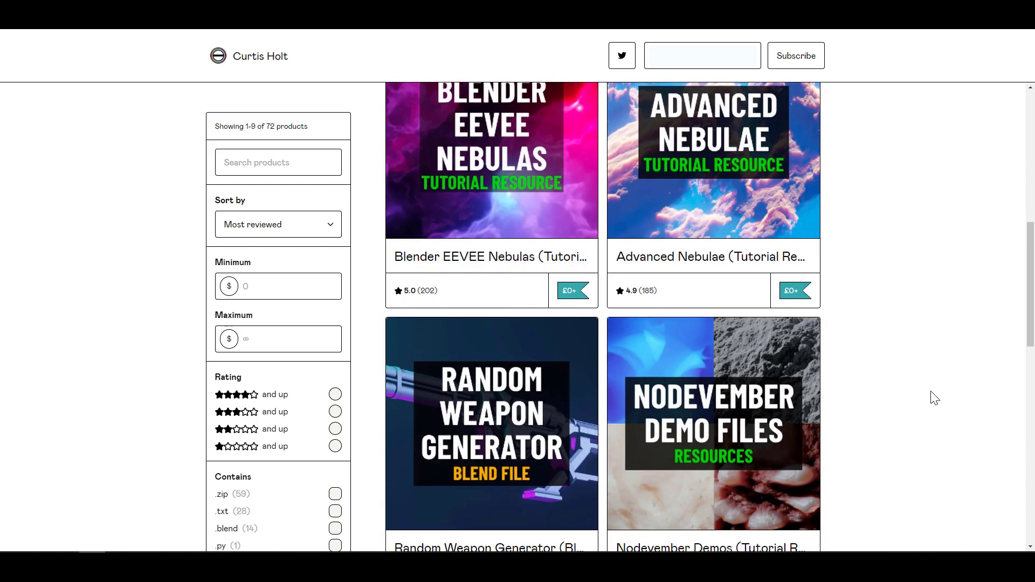
scroll(934, 398, up, 8)
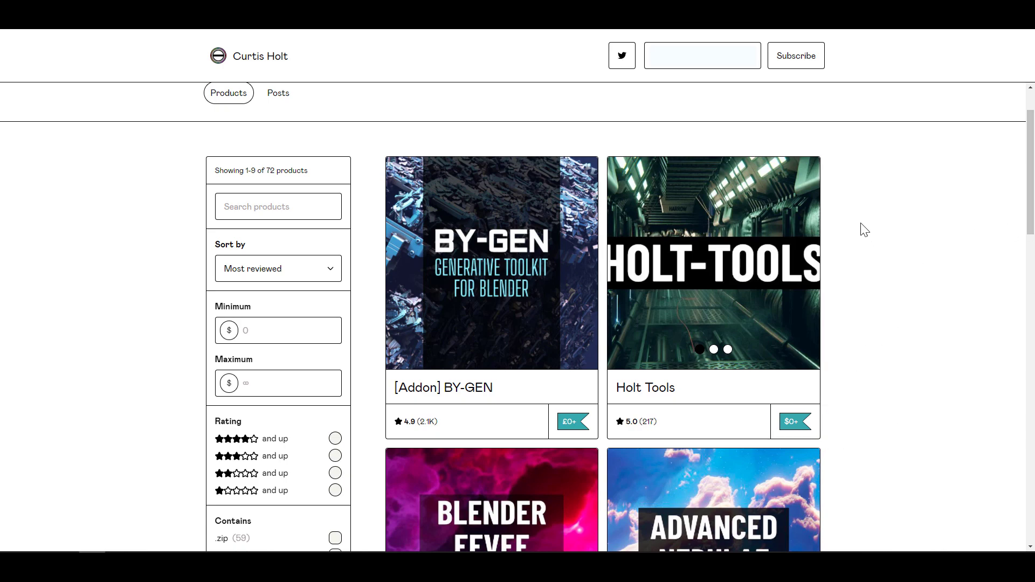
scroll(810, 231, down, 15)
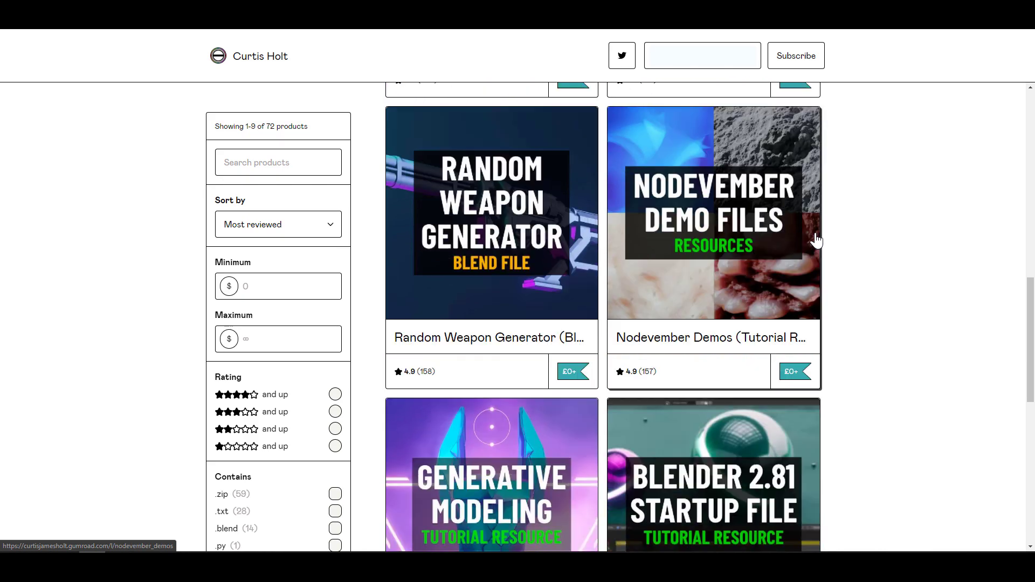
scroll(868, 254, down, 3)
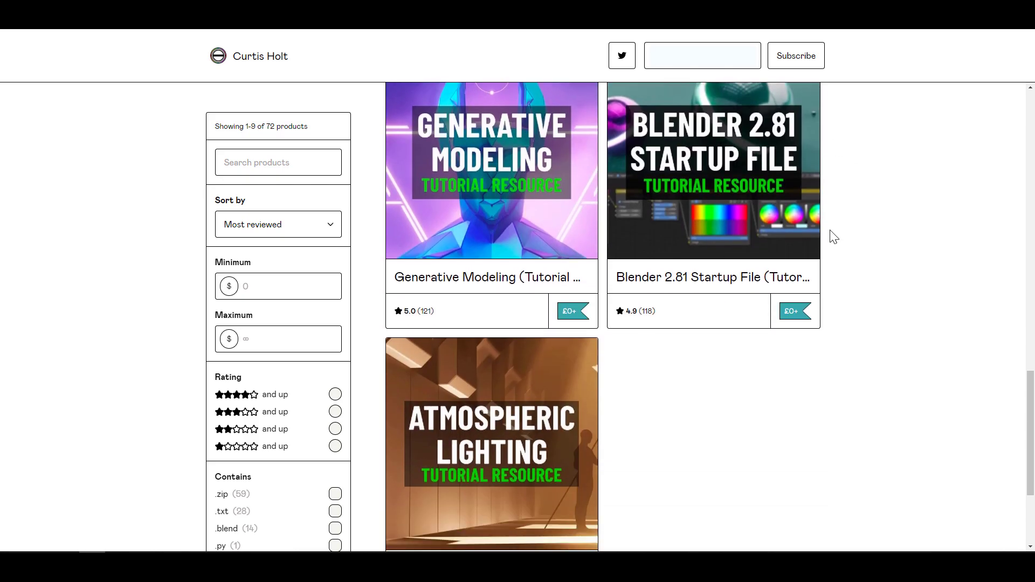
scroll(825, 226, up, 20)
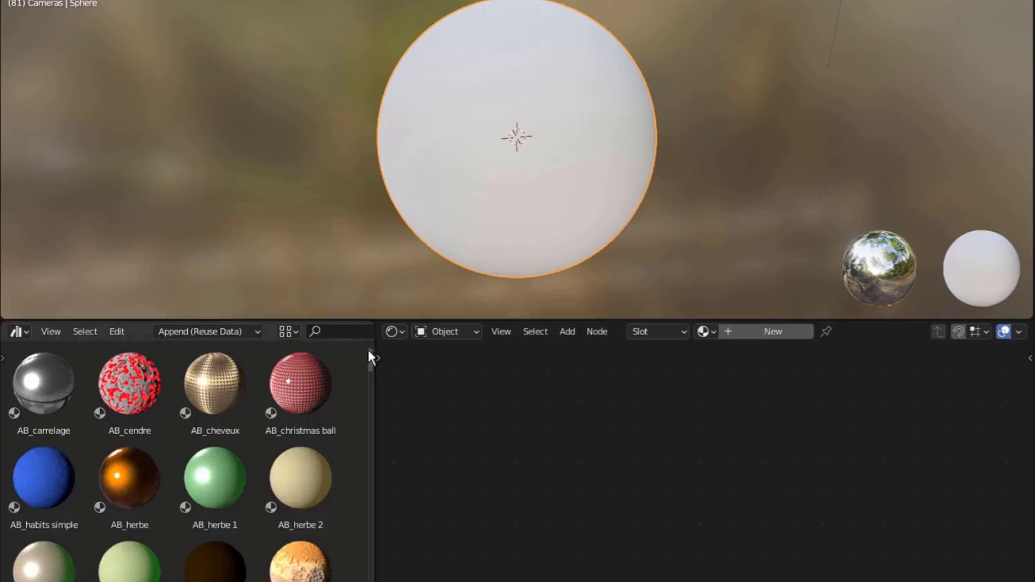
Step: Try the Brick_Realistic and Cardboard asset materials on the sphere in Blender
drag(368, 347, 371, 366)
drag(130, 410, 494, 213)
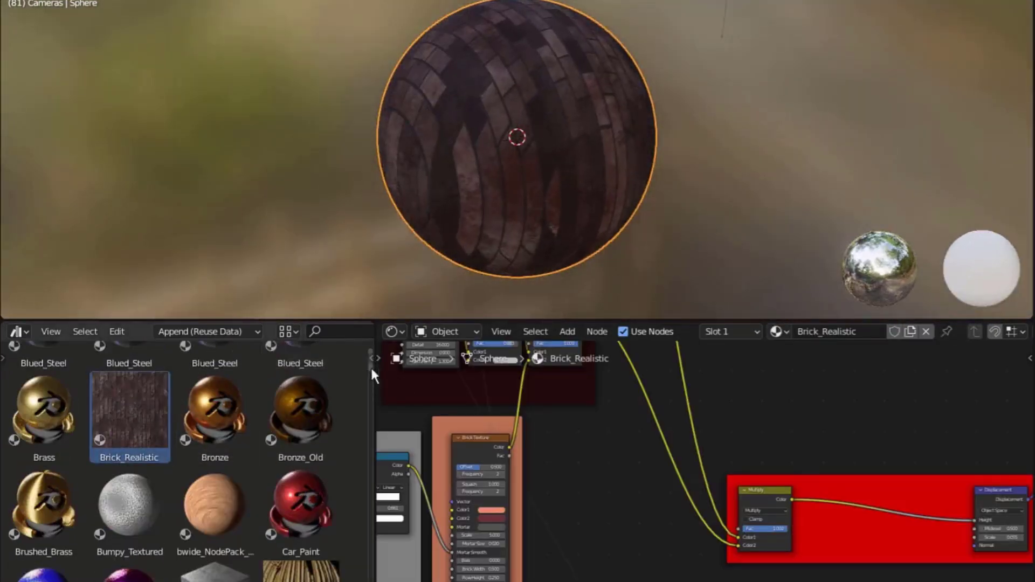
drag(370, 367, 371, 373)
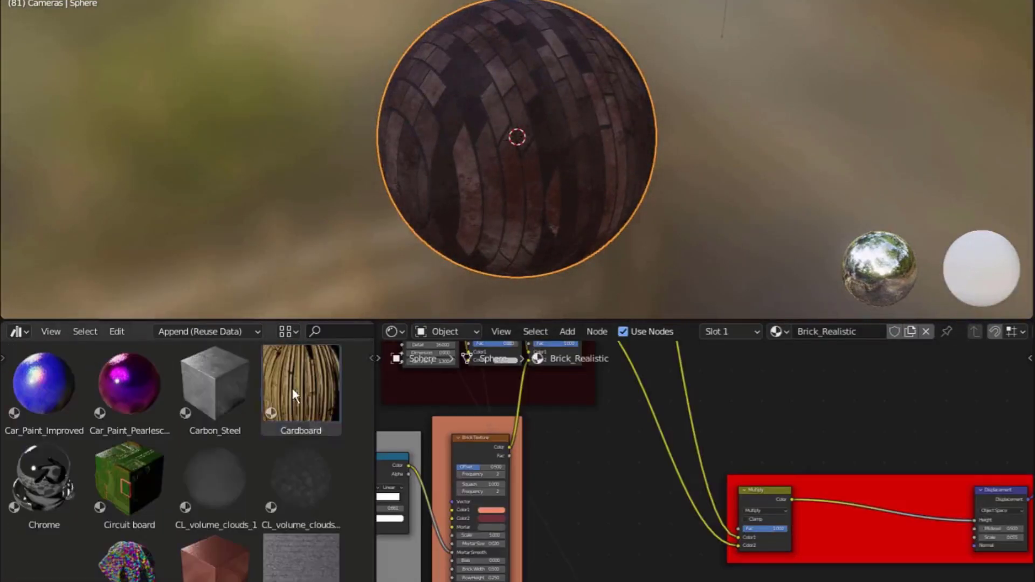
drag(301, 386, 486, 178)
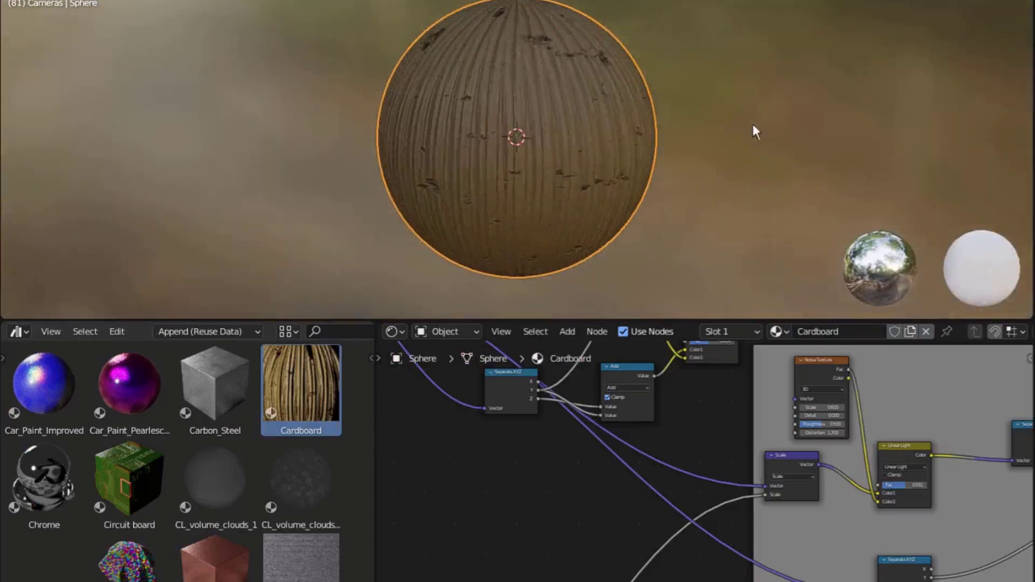
Step: Apply the Circuit board asset material to the sphere and recolour its Mix node with dark maroon Color1 and light mint Color2
drag(129, 480, 491, 139)
middle_drag(490, 139, 674, 121)
middle_drag(703, 463, 703, 485)
scroll(702, 485, up, 6)
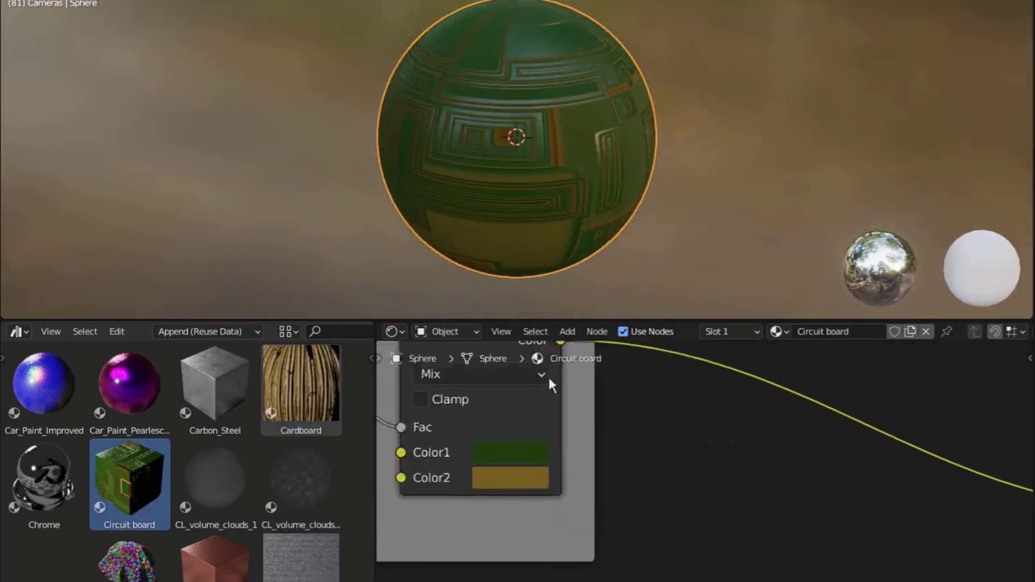
middle_drag(550, 383, 720, 411)
click(685, 481)
drag(688, 270, 721, 238)
click(703, 510)
drag(837, 269, 837, 182)
middle_drag(539, 154, 475, 151)
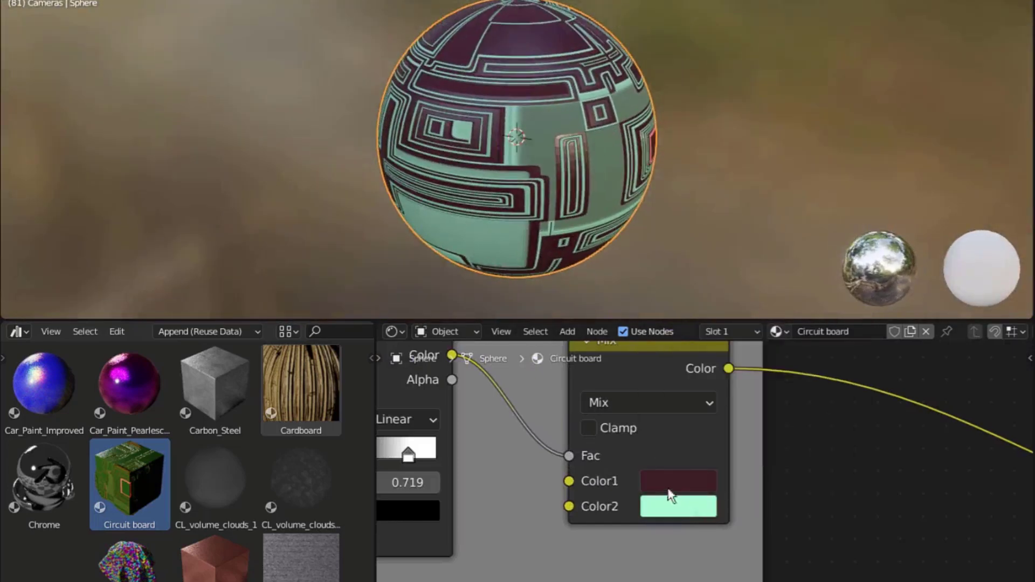
Step: Change the Mix node's Color1 to dark blue and Color2 to pink with hue 0.897 and saturation 0.704
click(672, 488)
click(788, 199)
click(684, 509)
drag(771, 295, 760, 287)
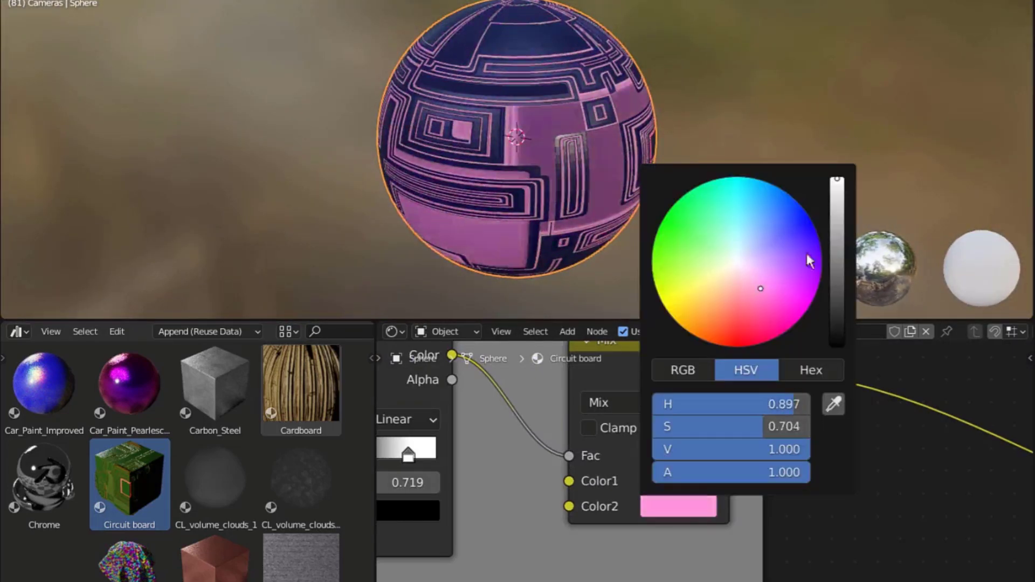
drag(837, 270, 837, 251)
middle_drag(474, 199, 348, 196)
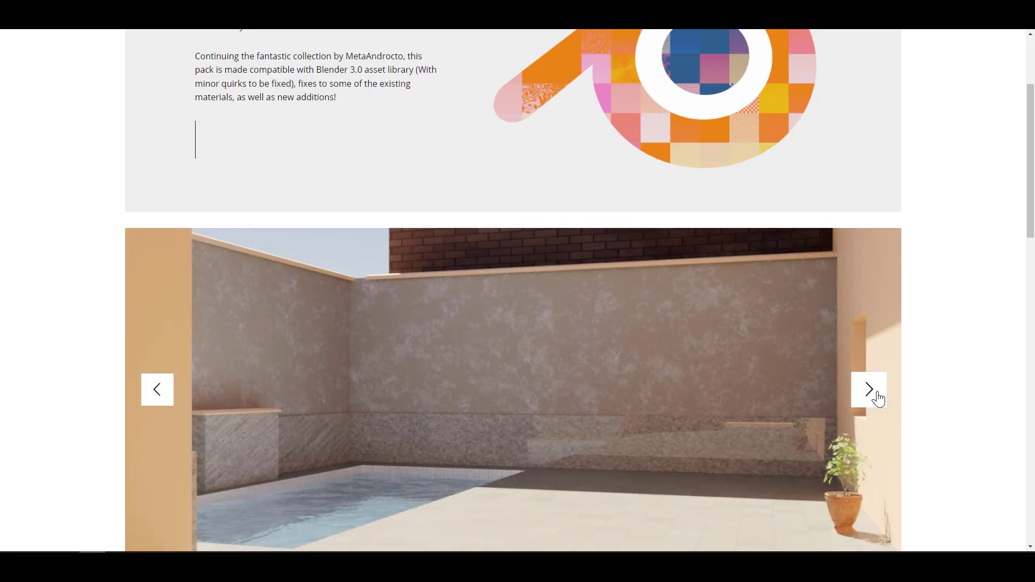
Step: Browse the preview renders on the material pack's web page
click(877, 397)
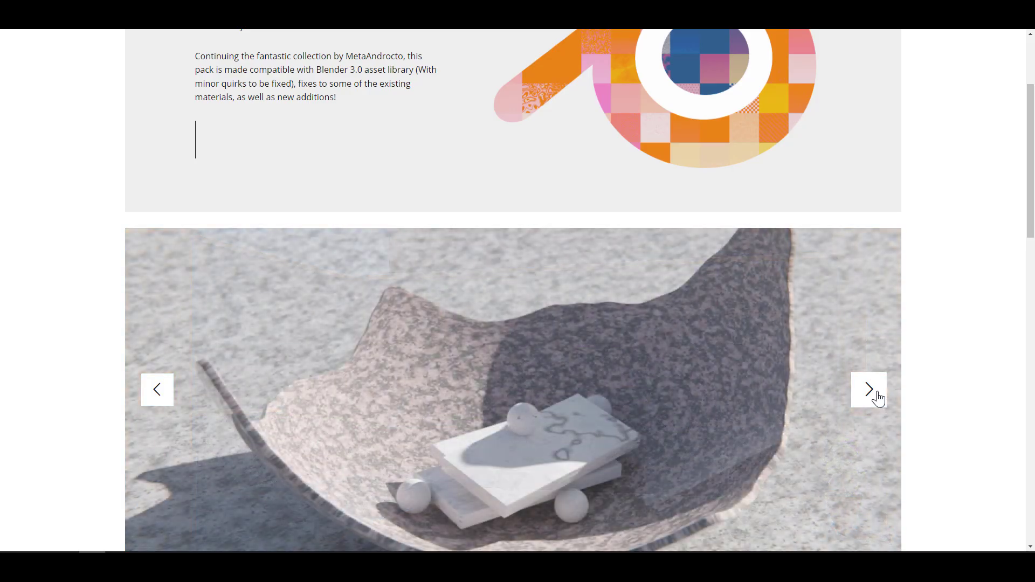
click(877, 397)
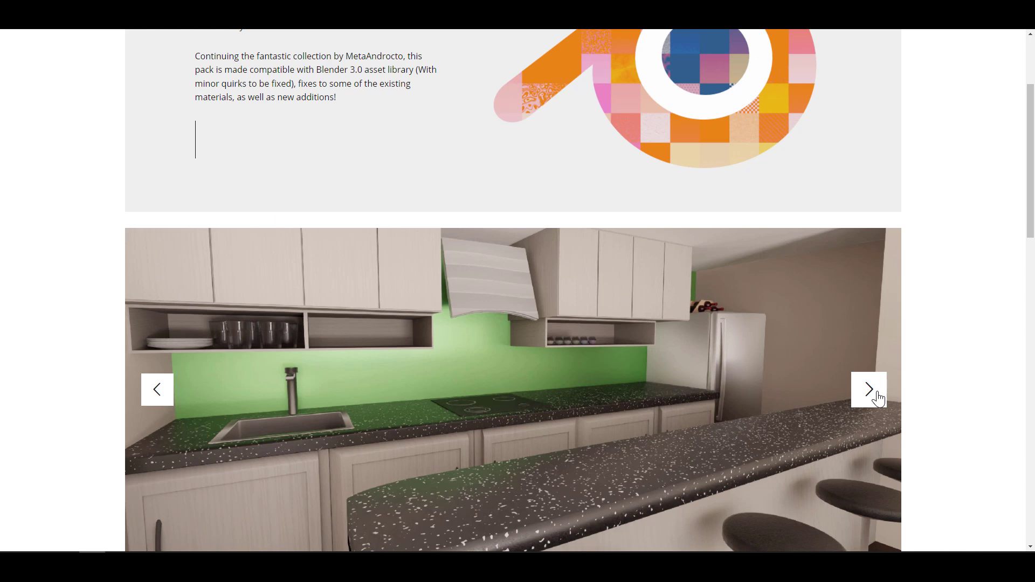
scroll(879, 399, up, 3)
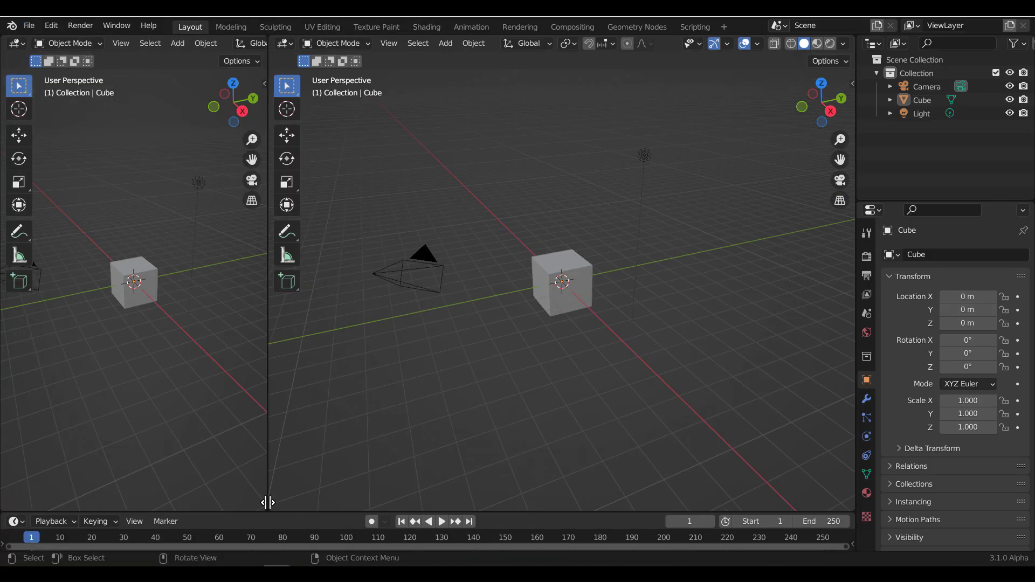
Step: Turn the new side area in Blender into an Asset Browser and load the Bolts & Misc library
click(16, 43)
click(430, 63)
click(81, 63)
click(99, 114)
Step: Place the GEO_fordish truck asset in the scene and delete the default cube
click(604, 280)
scroll(280, 270, down, 8)
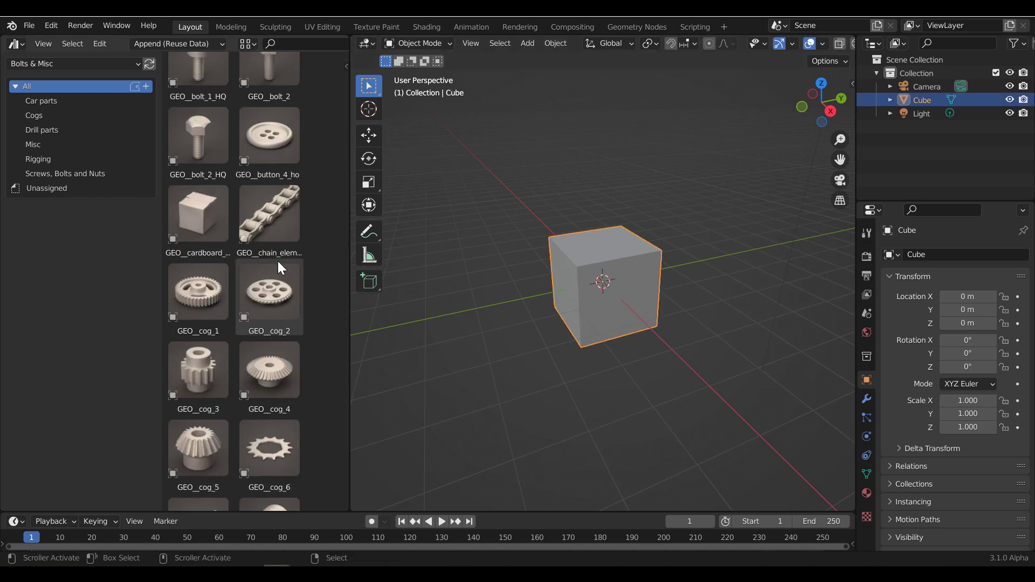
drag(198, 216, 784, 253)
scroll(713, 280, down, 5)
middle_drag(660, 294, 504, 348)
click(469, 330)
key(Delete)
Step: Add a Grid mesh under the truck and scale it up to about 21 as the ground
key(shift+a)
mouse_move(486, 278)
click(575, 392)
text(s20)
key(Return)
scroll(601, 399, up, 3)
middle_drag(601, 399, 661, 216)
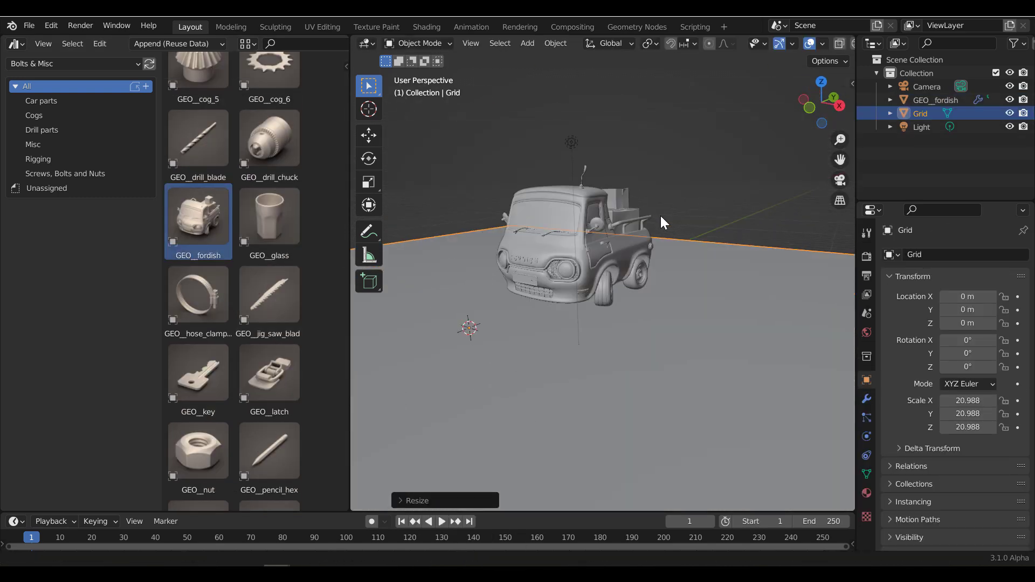
Step: Widen the 3D viewport and enable Cavity in its shading options
click(897, 160)
drag(857, 135, 993, 59)
click(982, 43)
click(867, 341)
mouse_move(782, 254)
middle_down()
mouse_move(716, 205)
mouse_move(802, 283)
middle_up()
Step: Place a soda can asset on the ground in front of the truck
scroll(272, 397, down, 15)
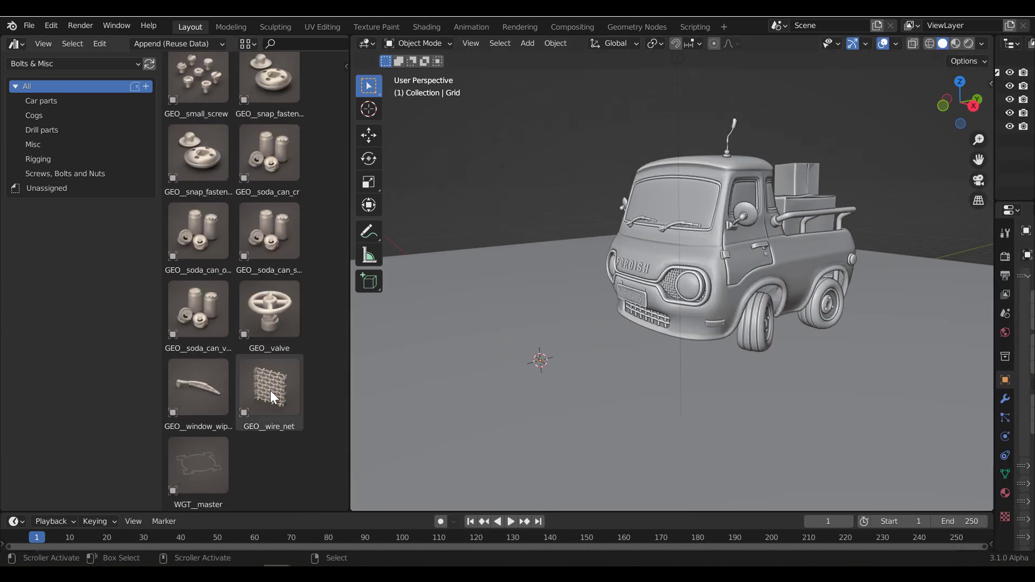
drag(197, 310, 650, 380)
scroll(685, 393, down, 2)
Step: Place the chain element asset in front of the truck, scale it up and move it vertically to rest on the ground
scroll(259, 262, up, 4)
scroll(260, 262, up, 10)
drag(270, 324, 776, 383)
key(s)
click(796, 455)
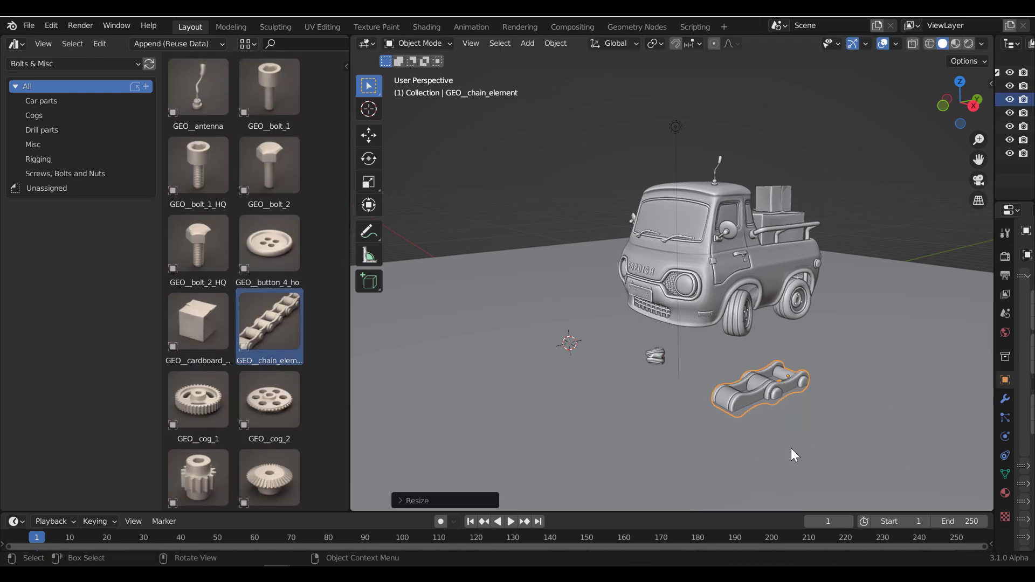
key(g)
key(z)
click(791, 435)
click(701, 431)
Step: Place the cardboard box asset beside the truck and scale it up
drag(198, 322, 564, 312)
key(s)
click(613, 262)
Step: Place the GEO_nut asset in front of the cardboard box, scale it up and adjust its height along Z
scroll(236, 313, down, 2)
scroll(240, 319, down, 15)
drag(198, 386, 540, 377)
key(s)
click(583, 408)
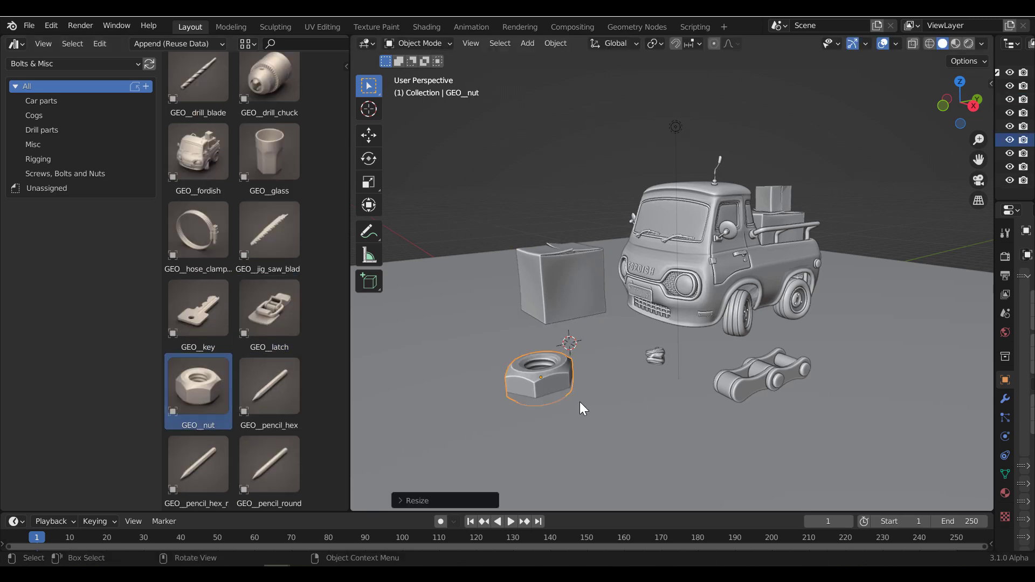
key(g)
key(z)
click(581, 399)
Step: Place the GEO_latch asset on the ground in front of the truck and enlarge it
drag(273, 326, 629, 431)
click(624, 423)
key(s)
click(775, 227)
Step: Resize the nut and move it to the far side of the cardboard box from the truck
scroll(775, 222, up, 3)
drag(960, 102, 974, 182)
scroll(987, 163, up, 3)
click(577, 378)
key(s)
click(587, 386)
key(g)
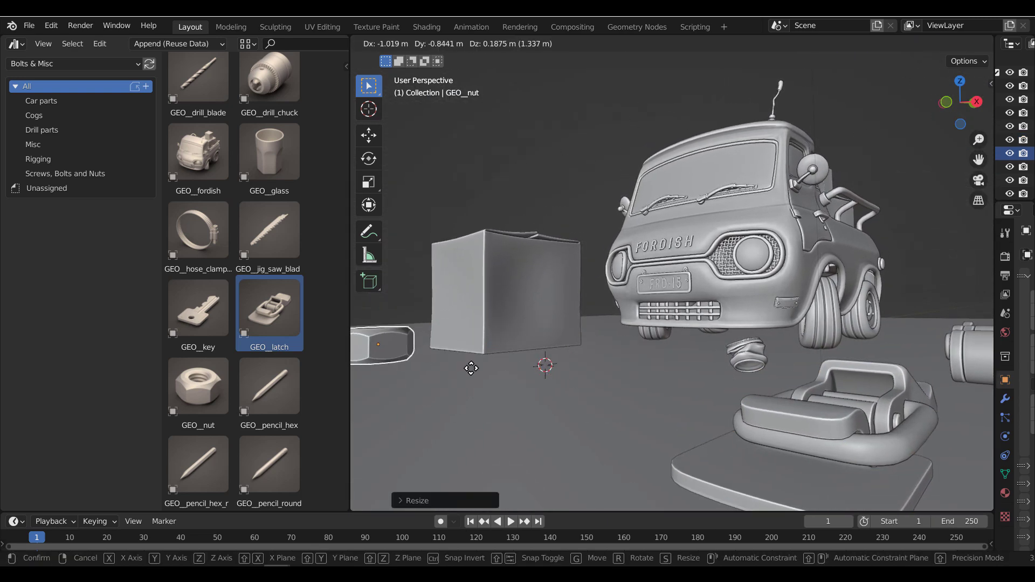
click(467, 404)
key(alt+a)
Step: Place the GEO_key asset in front of the cardboard box and reposition it on the ground
drag(199, 312, 485, 409)
key(g)
click(587, 384)
key(alt+a)
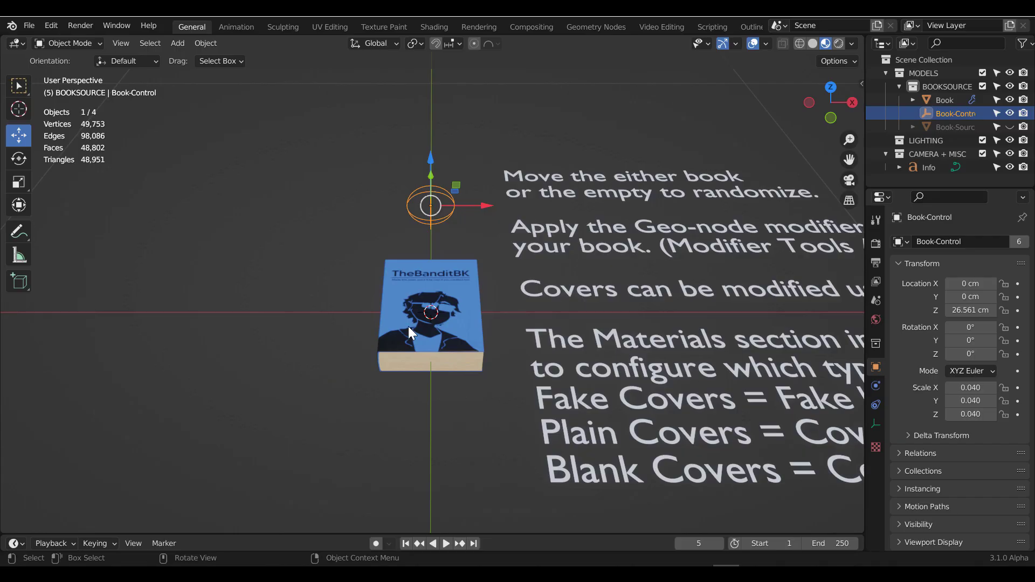
Step: Move the Book-Control empty to randomize the book, and shift the book along the X axis
key(g)
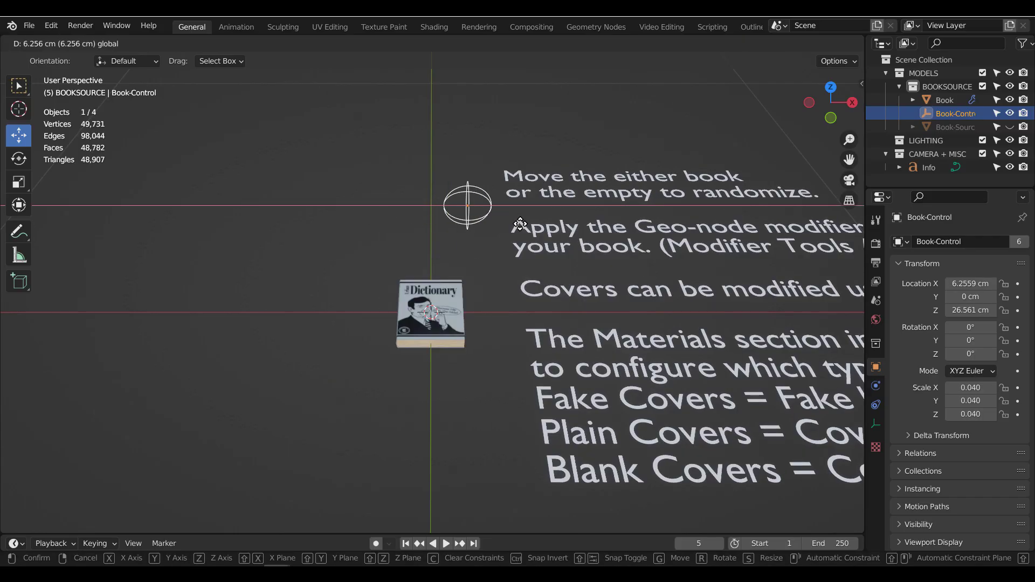
drag(447, 225, 496, 229)
drag(443, 177, 458, 278)
click(478, 280)
drag(479, 311, 339, 312)
Step: Duplicate the book twelve times, scattering the copies around the original to get random covers and sizes
key(shift+d)
click(403, 323)
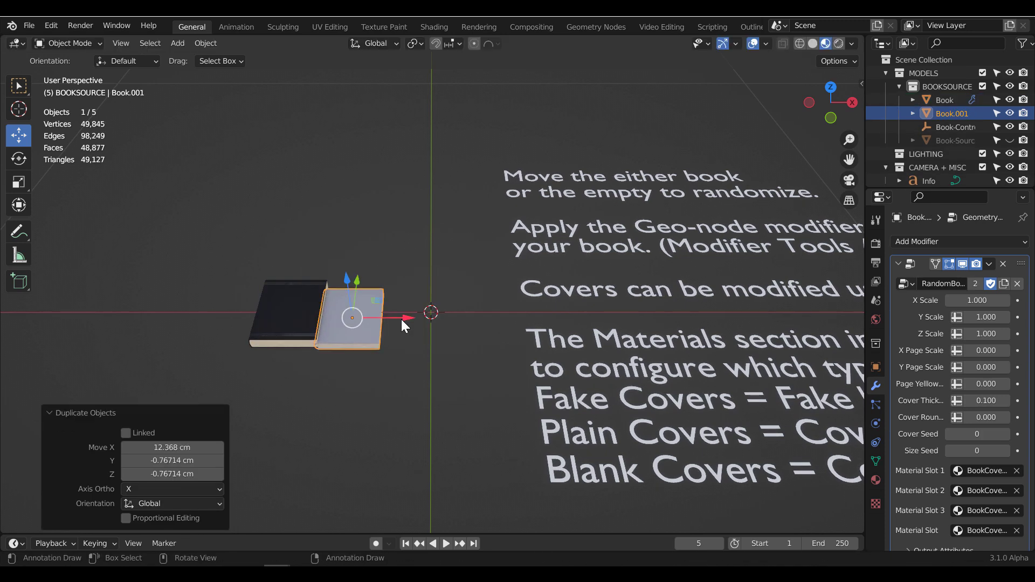
key(shift+d)
click(455, 321)
key(shift+d)
click(230, 315)
key(shift+d)
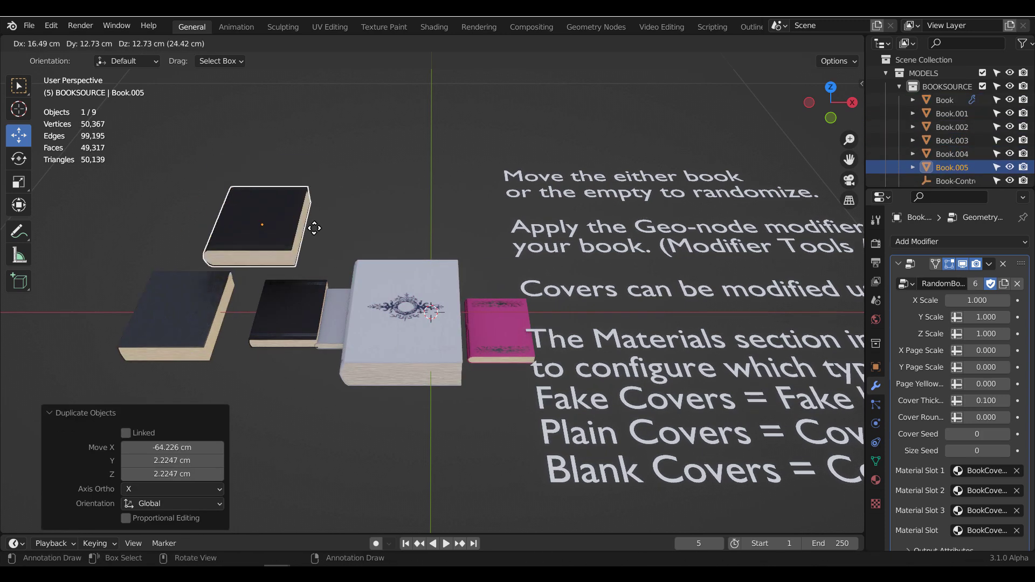
click(321, 242)
key(shift+d)
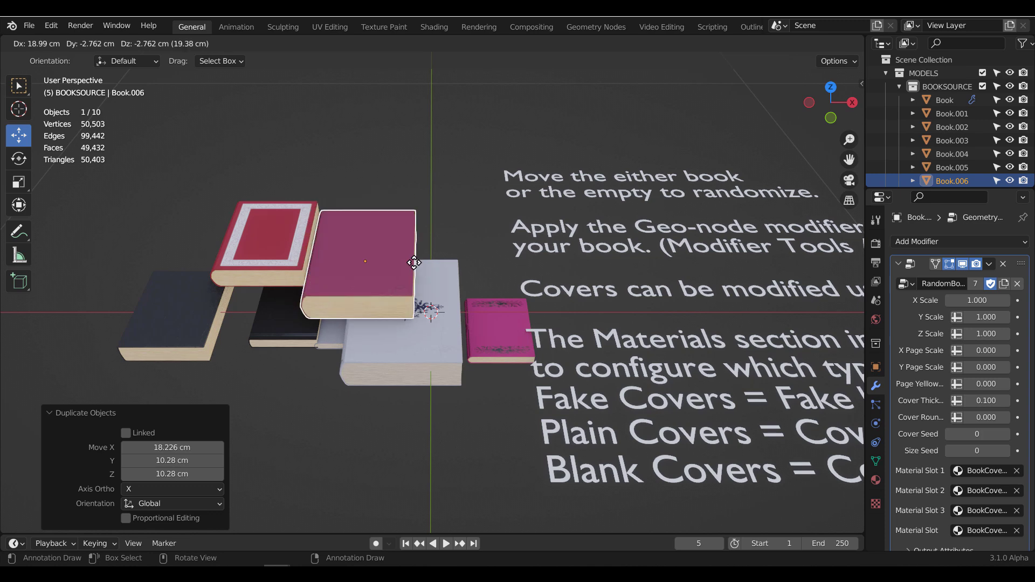
click(417, 249)
key(shift+d)
click(440, 524)
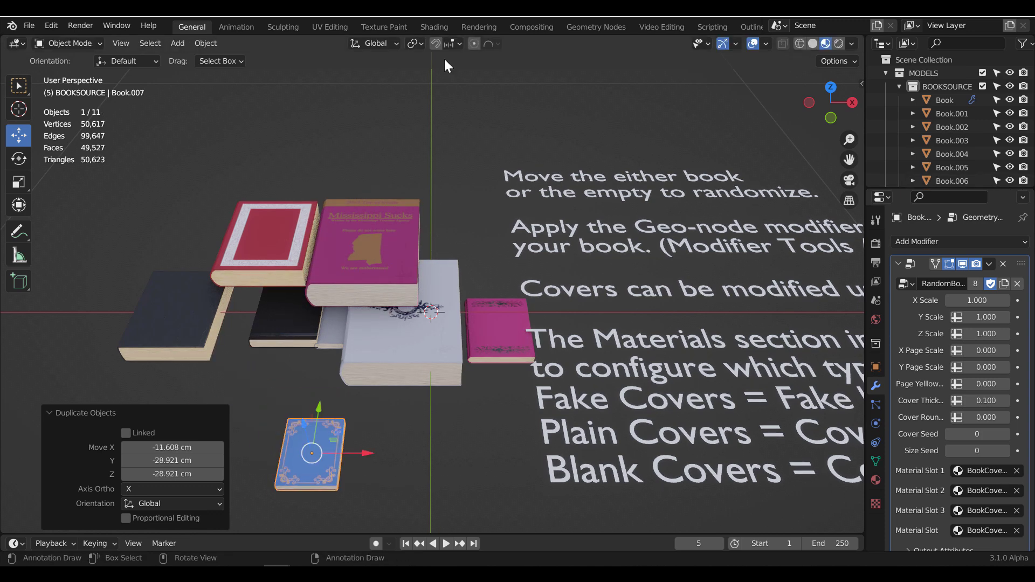
key(shift+d)
click(203, 161)
key(shift+d)
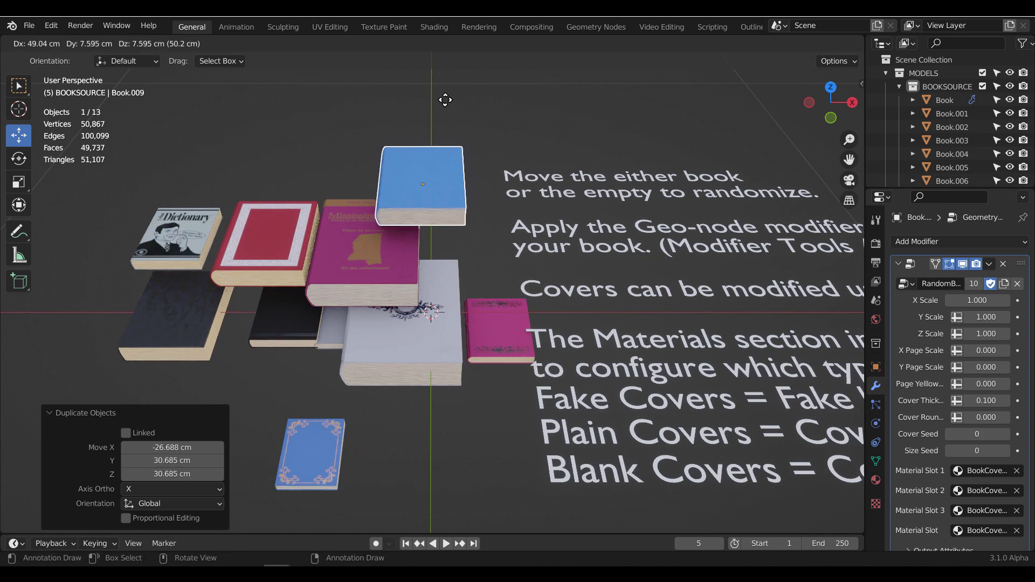
click(400, 78)
key(shift+d)
click(288, 82)
key(shift+d)
click(121, 269)
key(shift+d)
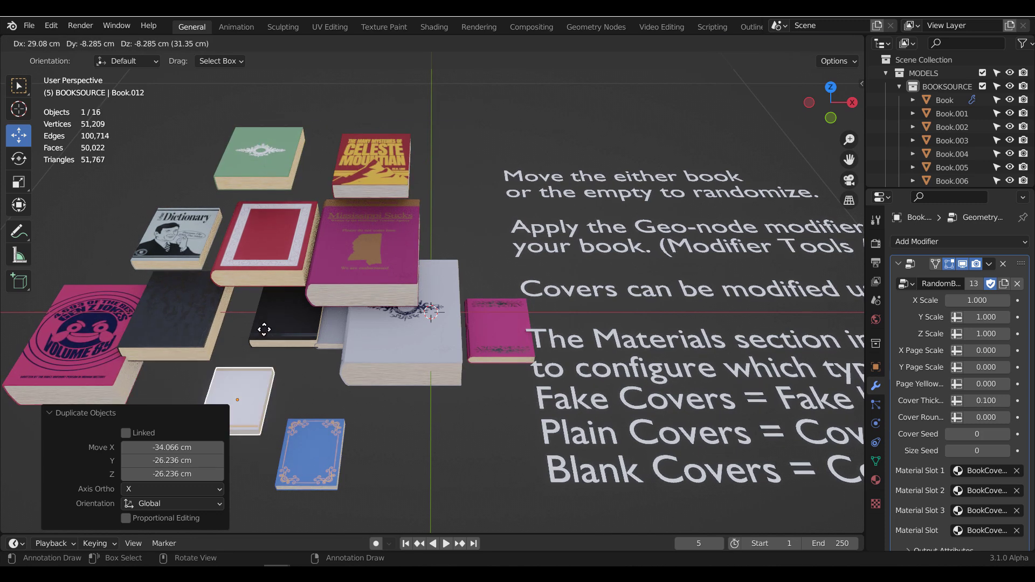
click(491, 104)
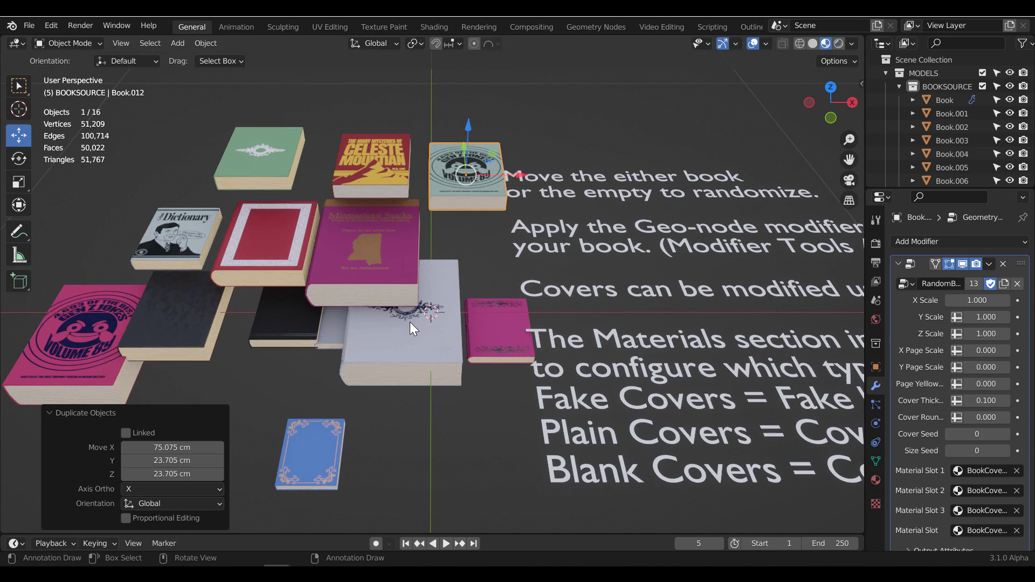
Step: Duplicate the large white book and place the copy next to the small blue book with the ornate border
click(454, 344)
drag(825, 116, 397, 180)
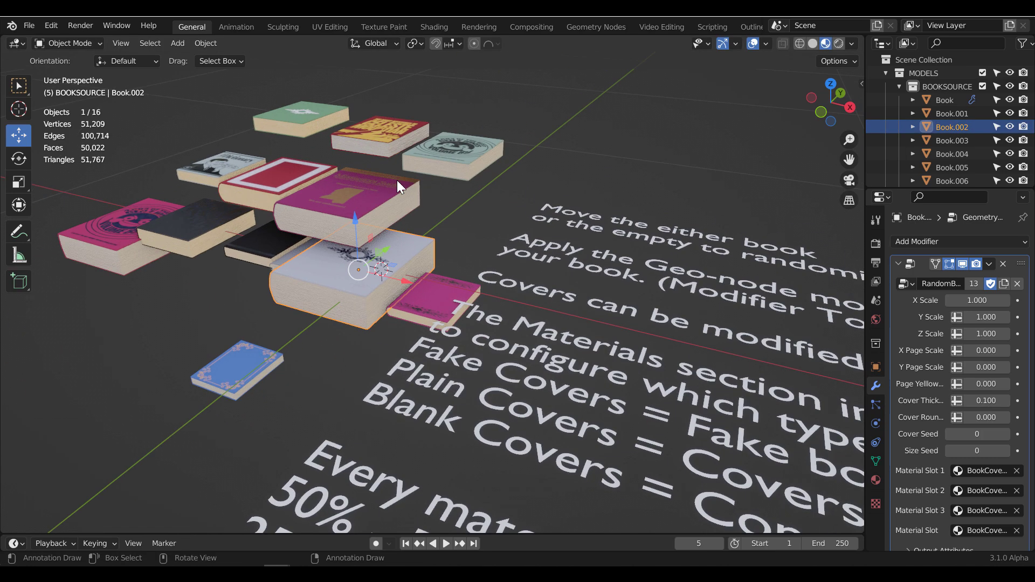
key(shift+d)
click(615, 277)
drag(827, 102, 881, 103)
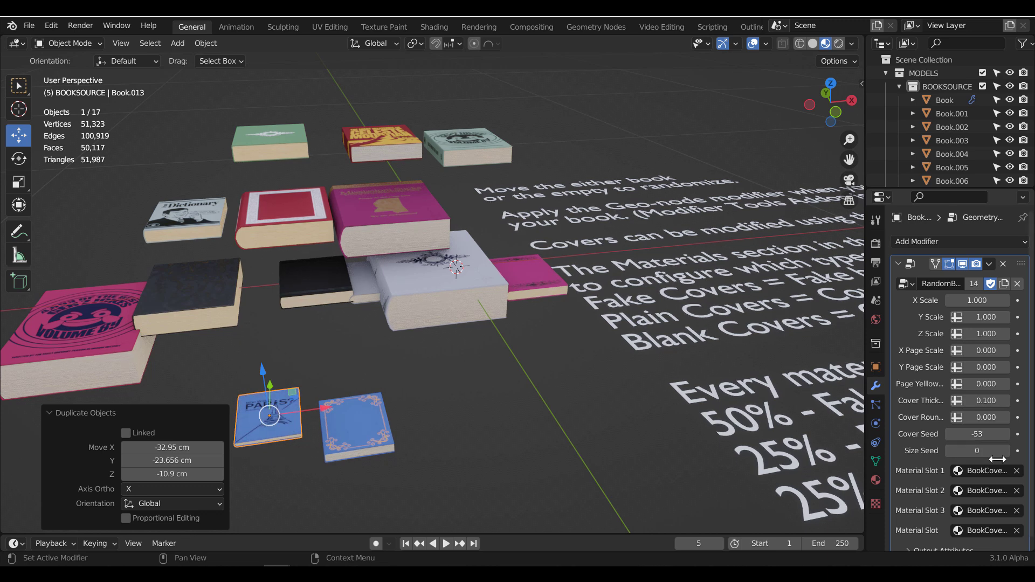